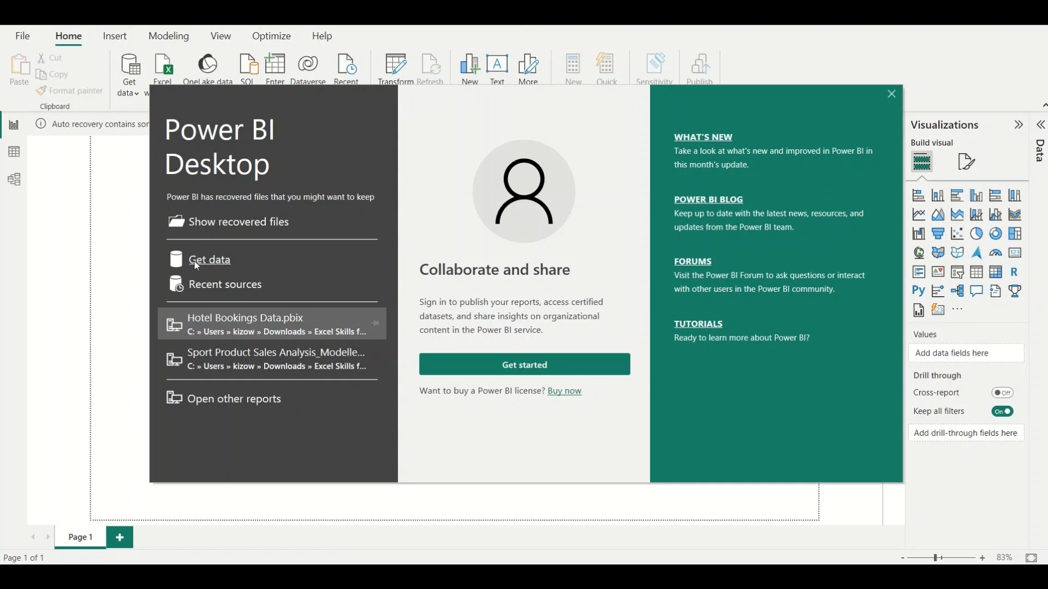
Dismiss the start screen and connect to the sales_subset CSV file in the Data Sources folder.
click(893, 96)
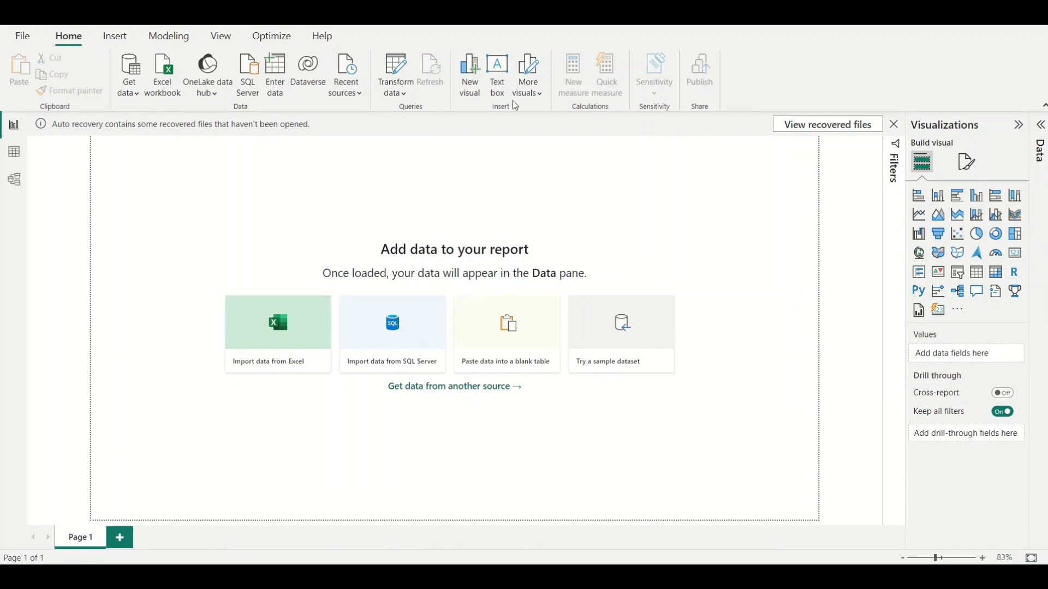
click(137, 101)
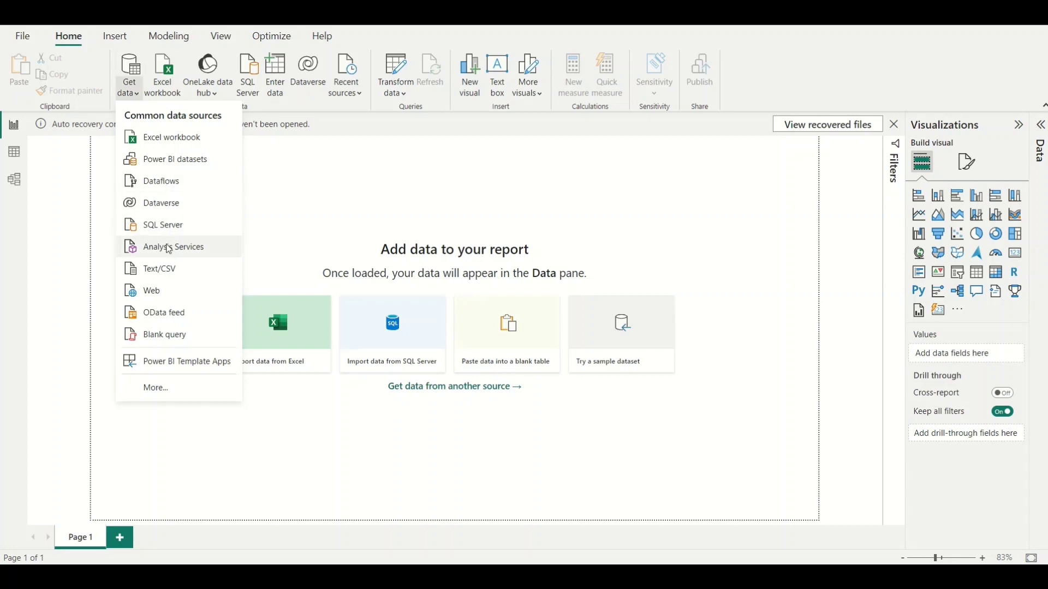
click(170, 271)
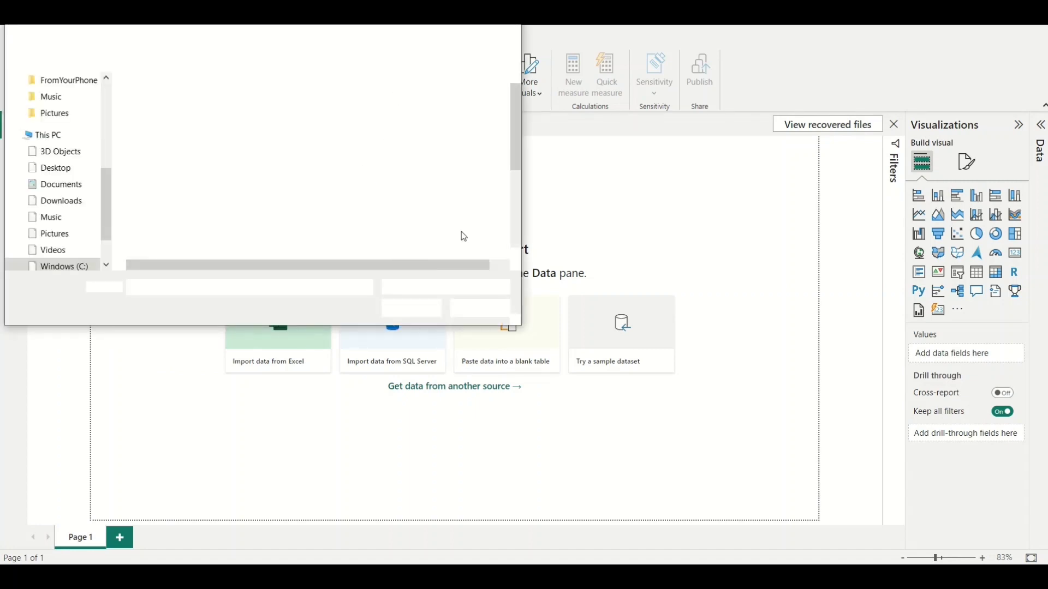
click(64, 212)
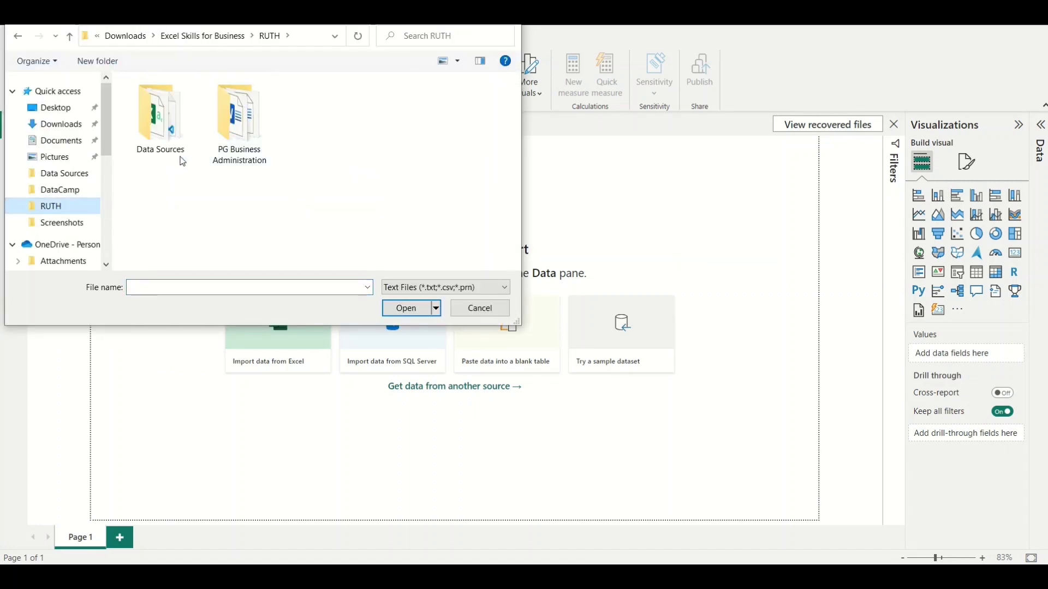
click(170, 152)
double_click(170, 152)
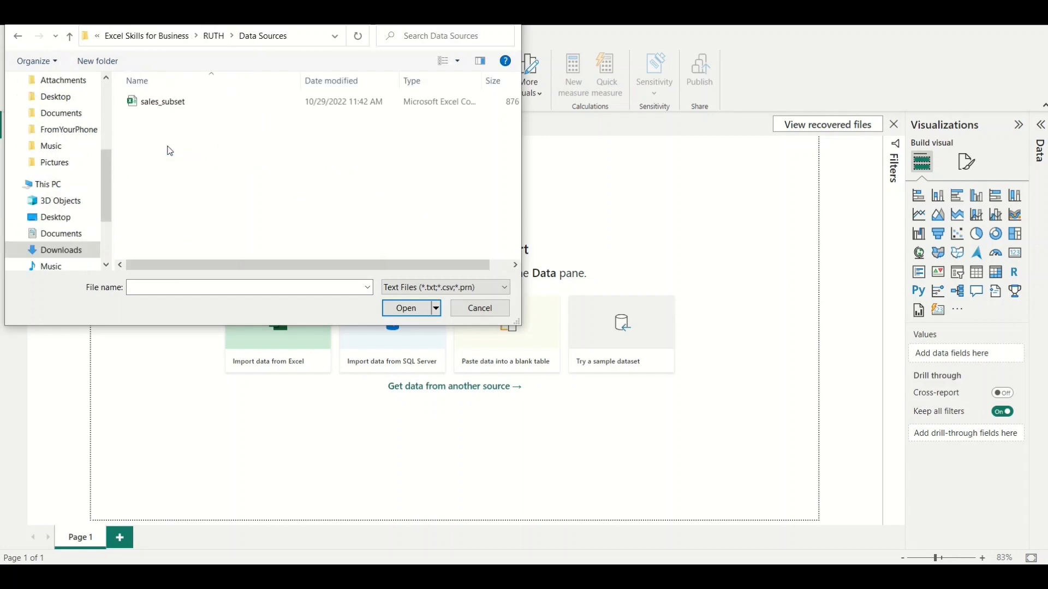
click(153, 107)
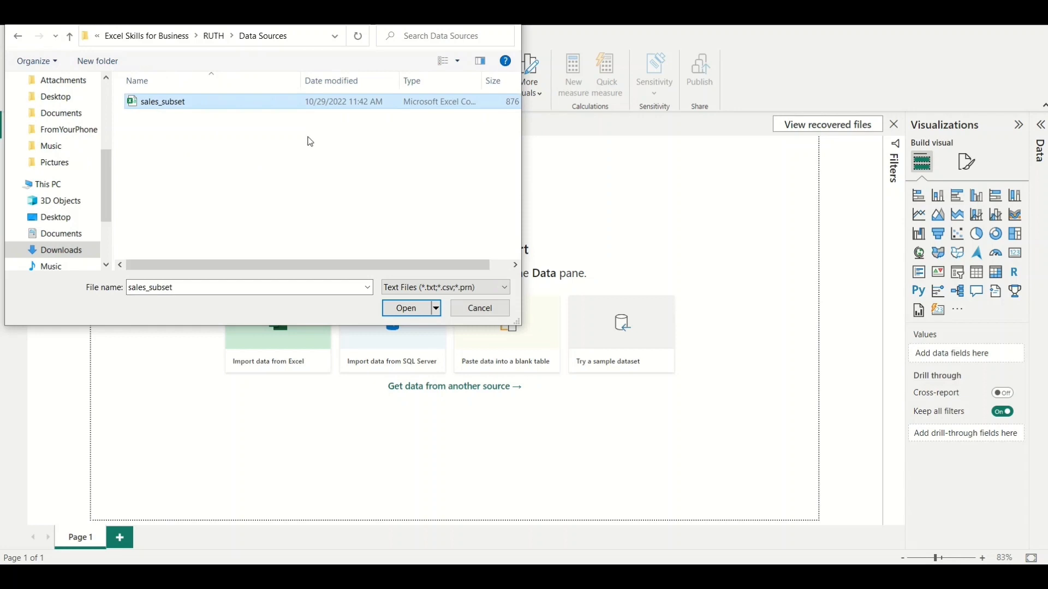
click(415, 315)
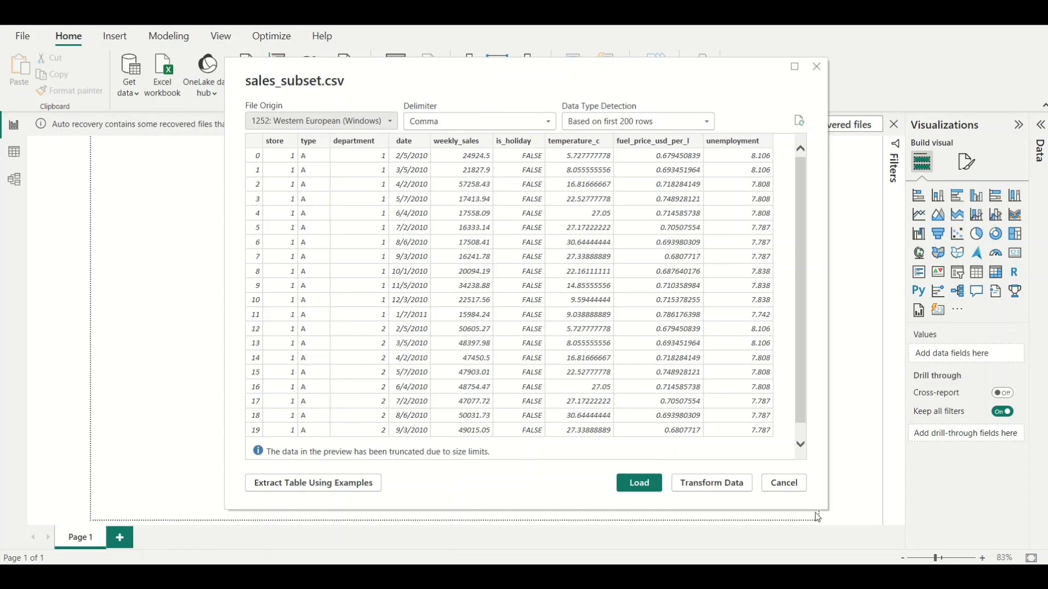
Open the sales_subset data for transformation in Power Query and look across its columns.
click(709, 482)
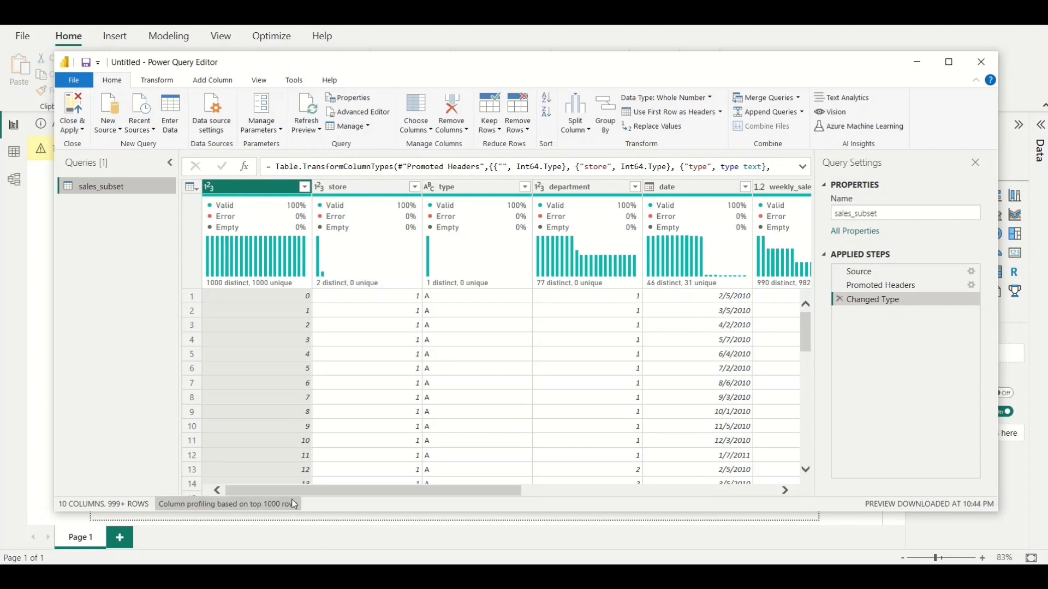
drag(288, 493, 608, 472)
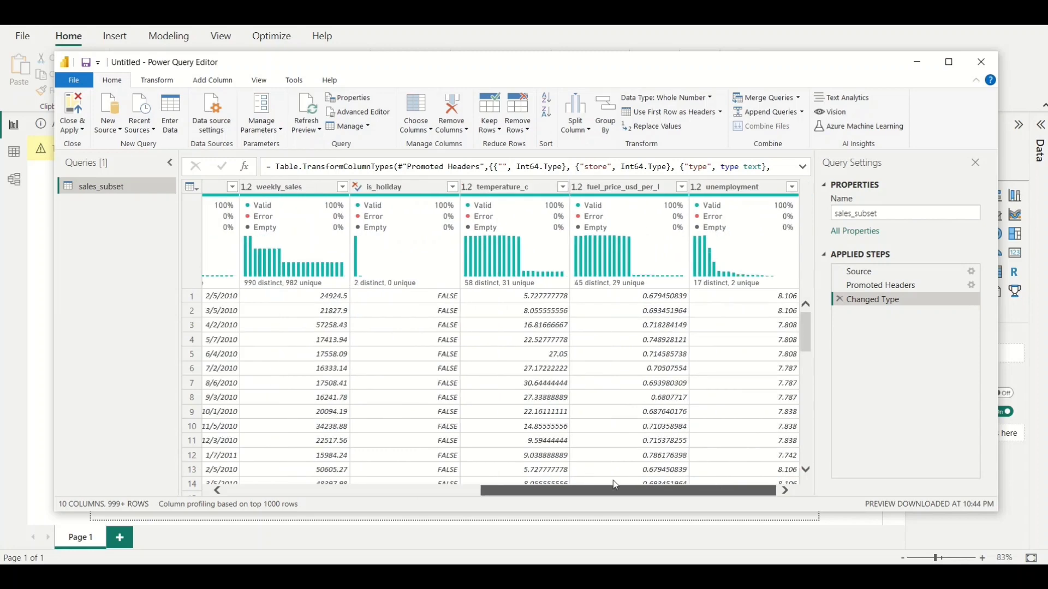
drag(514, 489, 264, 486)
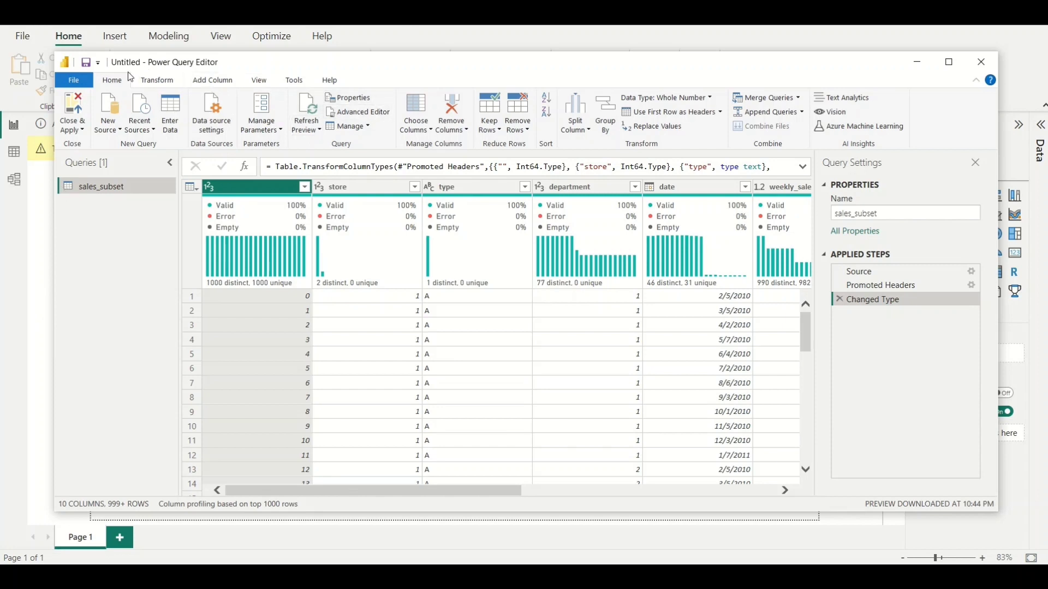
Add a SQL Server source with the server name, database parch_and_posey_sales and DirectQuery connectivity.
click(121, 135)
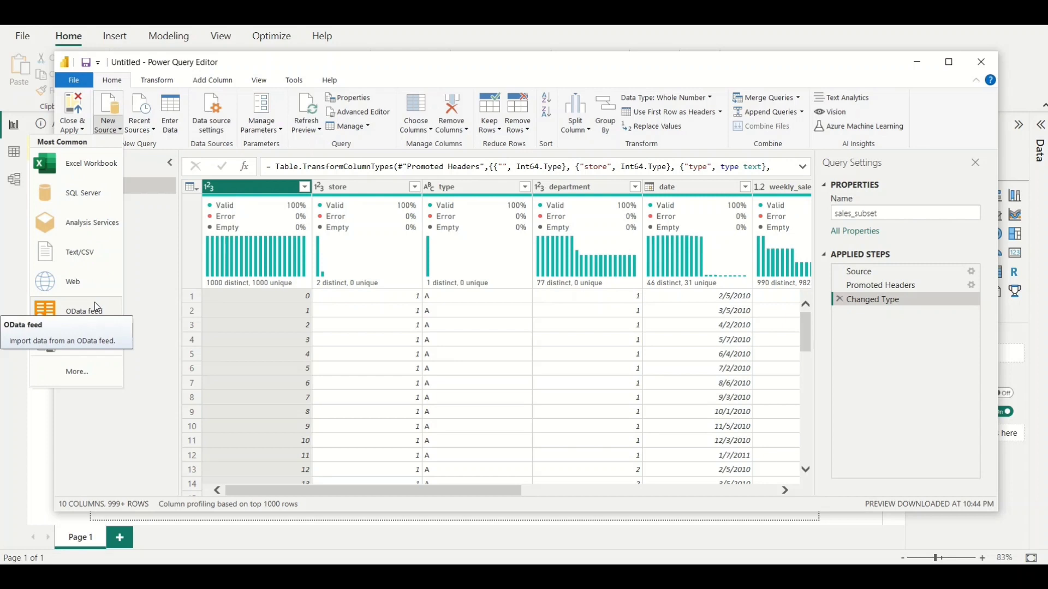
click(86, 199)
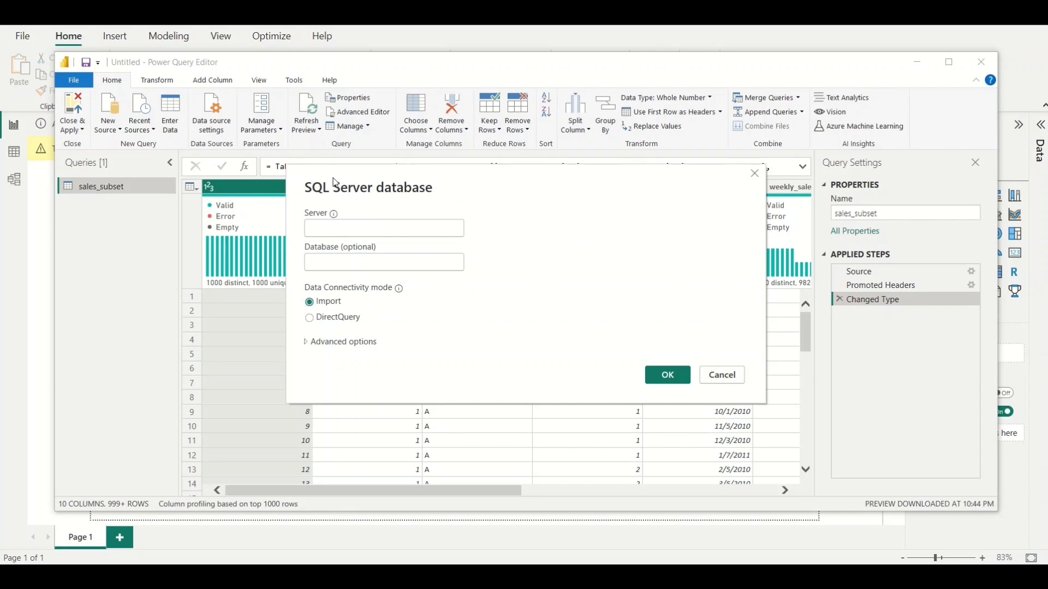
click(310, 230)
click(323, 226)
text(ki)
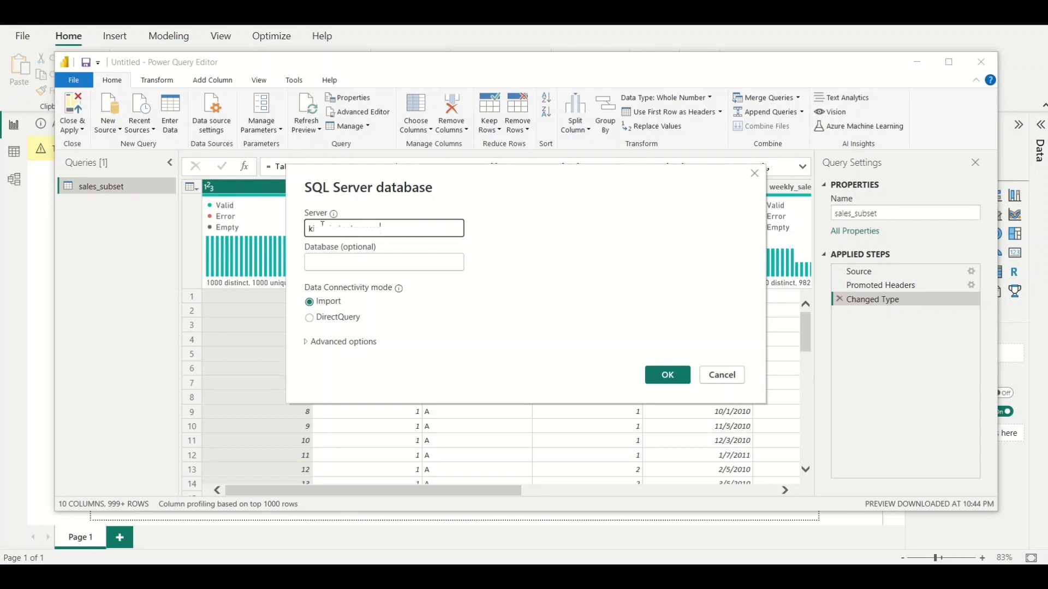
click(338, 265)
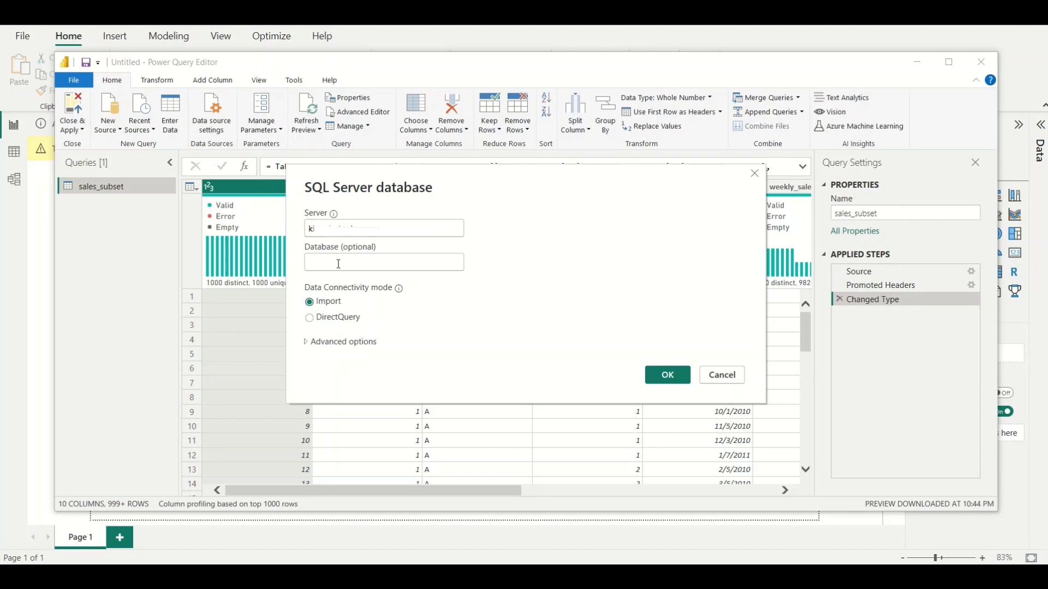
text(parc)
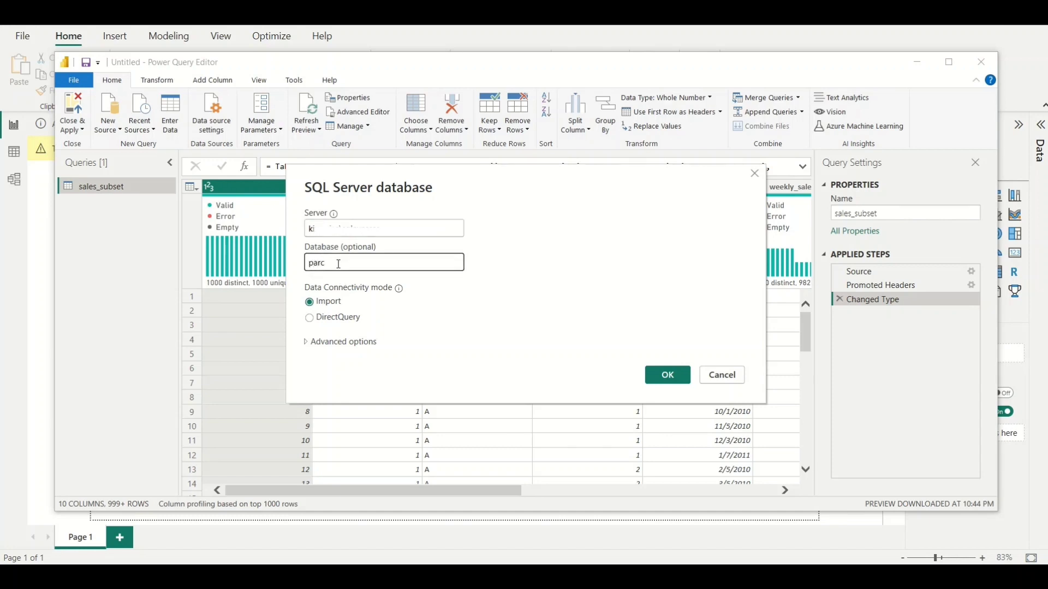
text(h_and_posey_sales)
click(310, 321)
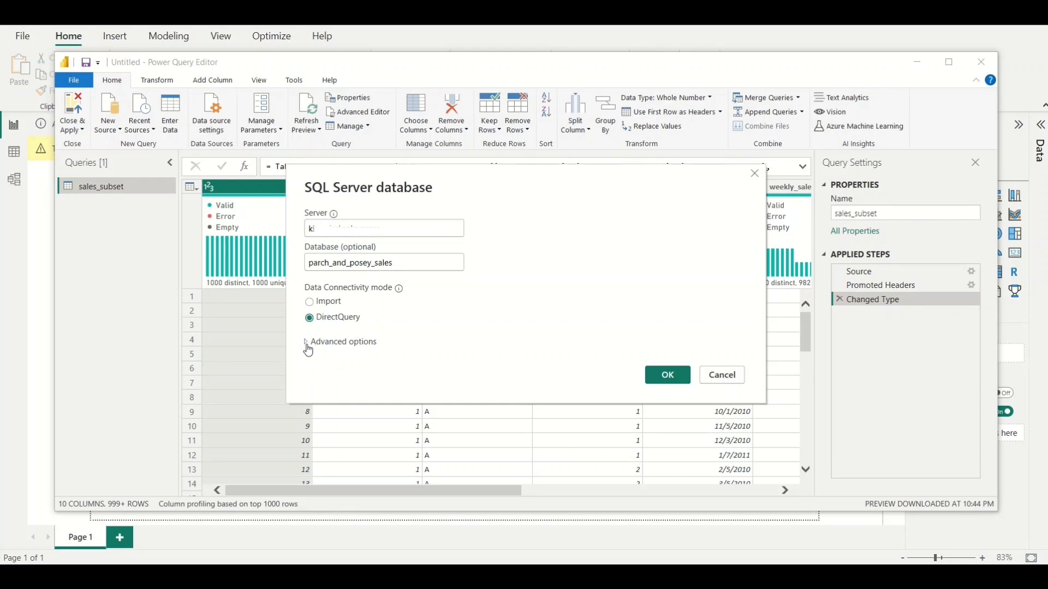
In the advanced options, begin the SQL statement with "SELECT orders.*, accounts.name FROM orders", breaking the line before FROM.
click(307, 342)
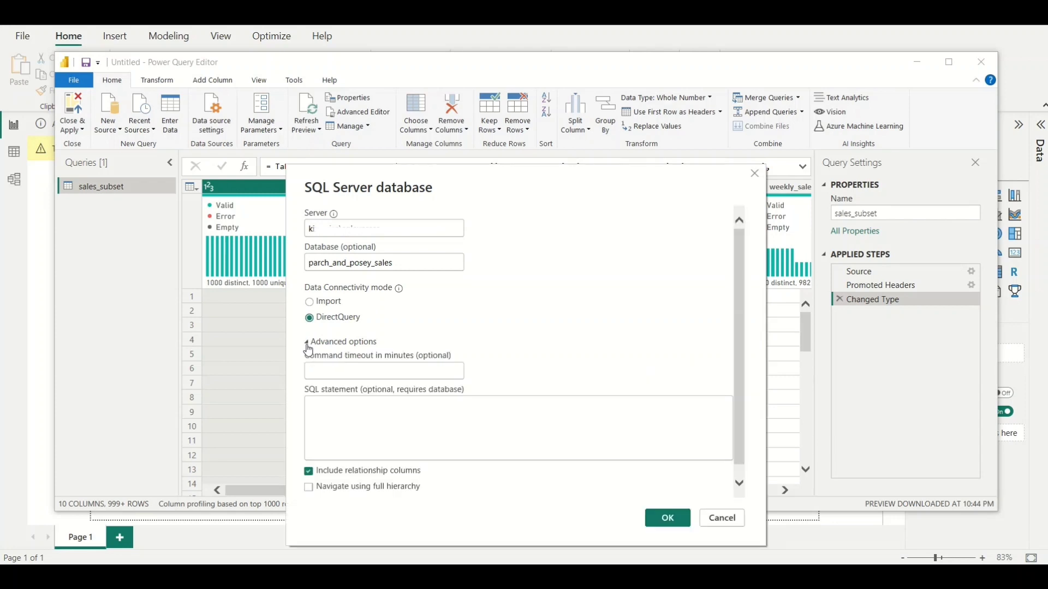
scroll(738, 306, down, 1)
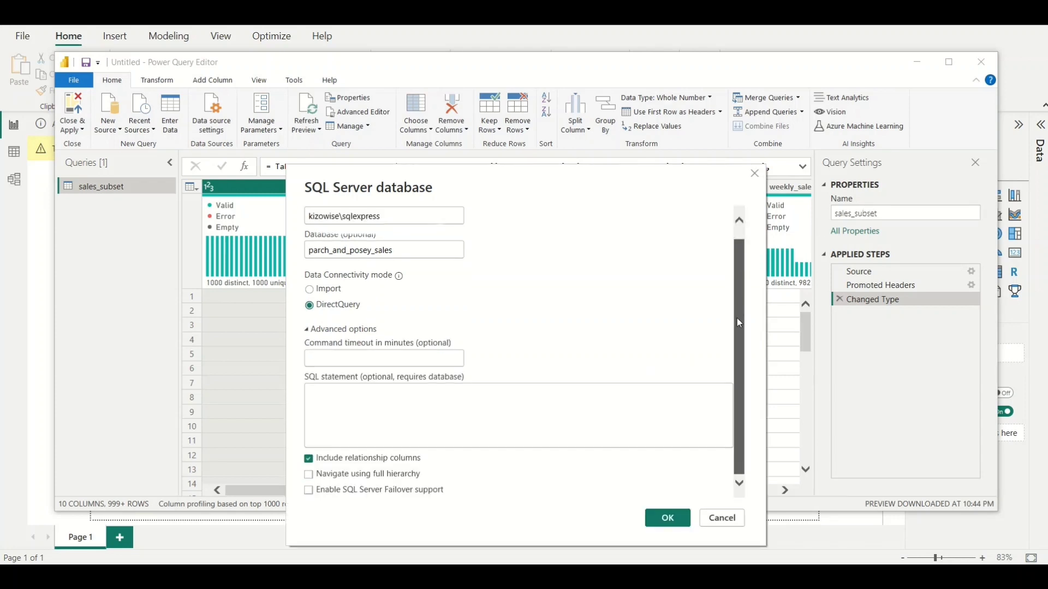
click(326, 408)
text(SE)
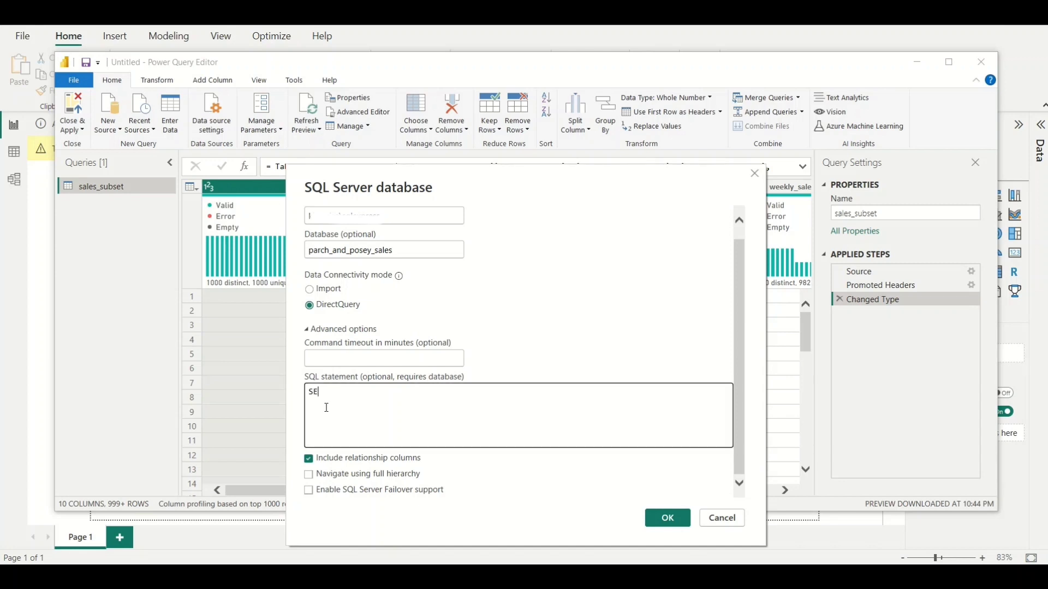
text(LECT orders.*, accounts.name)
key(Return)
text(FROM)
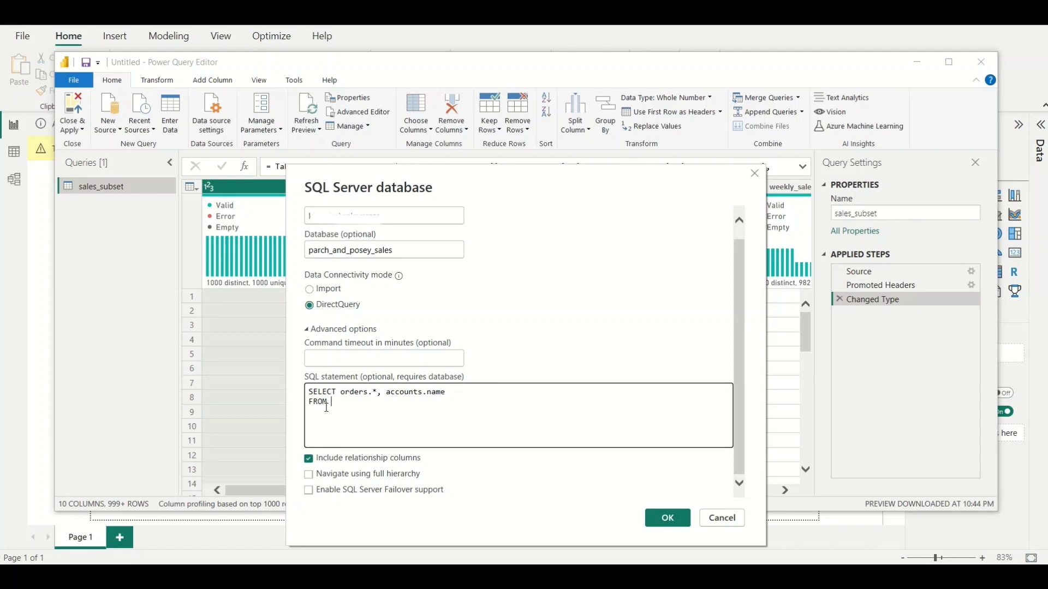
text( orders)
key(BackSpace)
key(BackSpace)
text(rs)
Complete the SQL statement with "JOIN accounts ON orders.account_id = accounts.id;" and submit the database connection.
key(Return)
text(JOIN)
text( acco)
text(unts )
text(ON )
text(order)
text(s)
text(.acc)
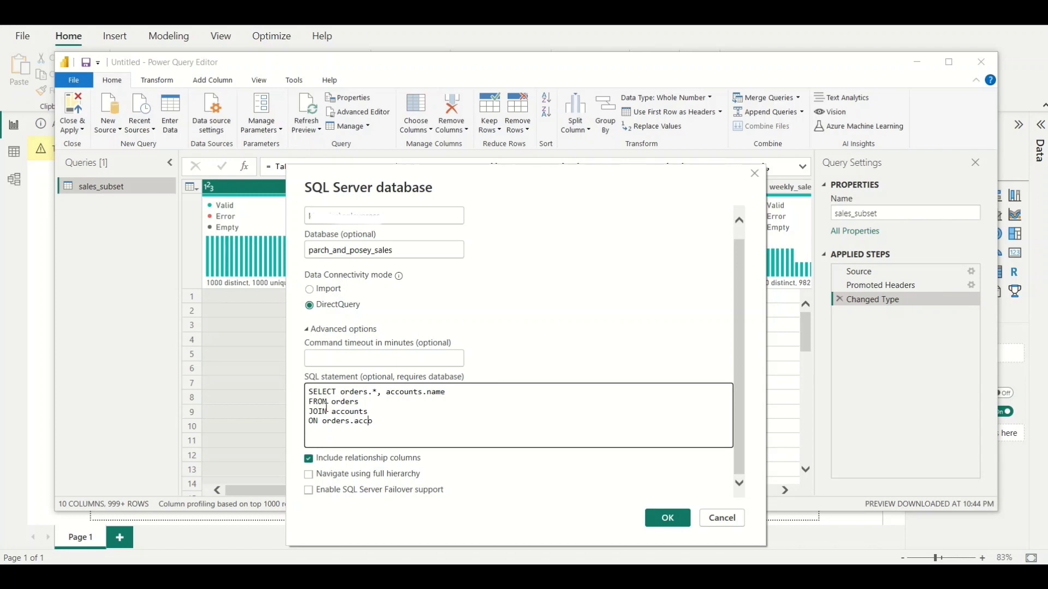
text(oun)
text(t_id)
text(= accounts.id;)
click(670, 521)
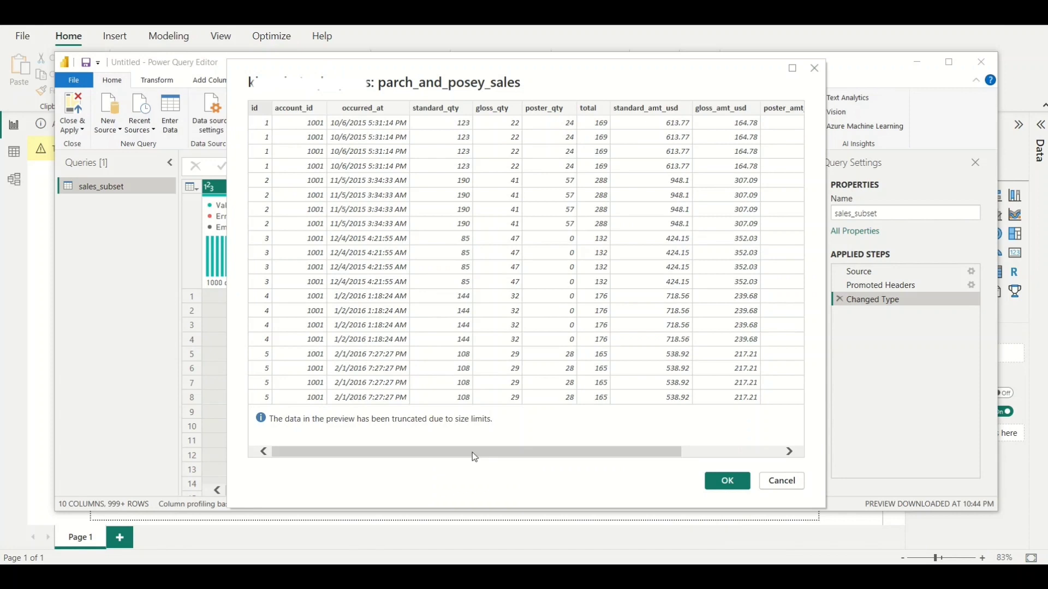
Review the columns in the parch_and_posey_sales preview and accept the data as a new query.
mouse_move(472, 453)
mouse_down()
mouse_move(628, 444)
mouse_move(457, 458)
mouse_up()
drag(458, 458, 526, 463)
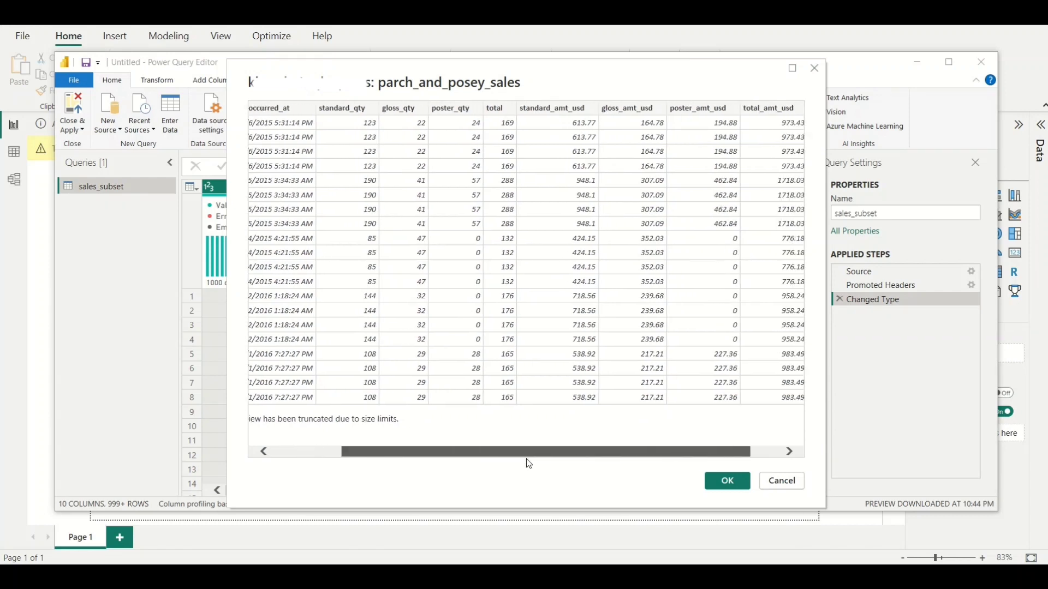
click(732, 486)
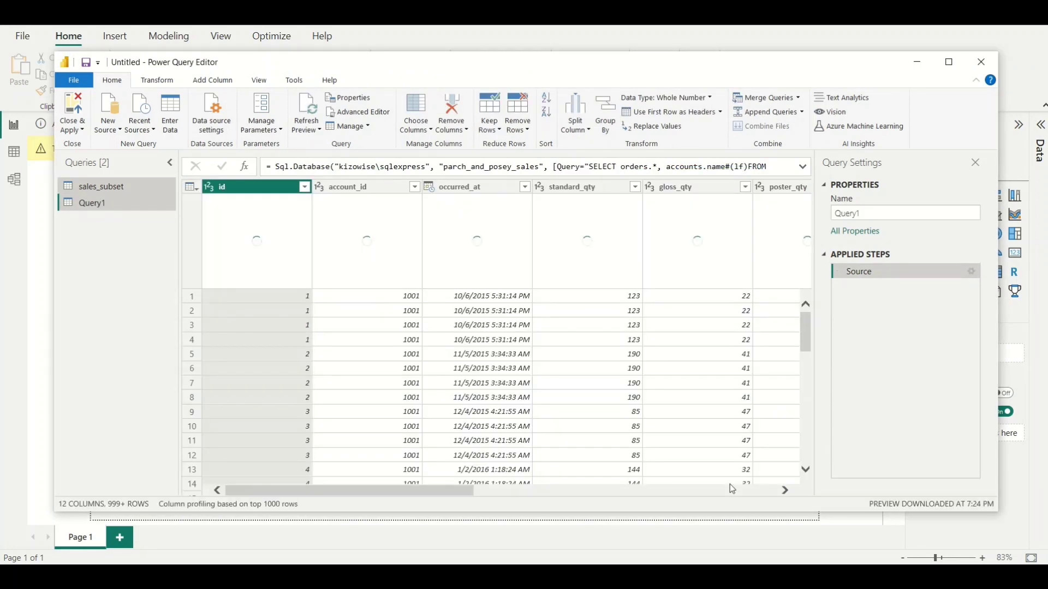
Rename the new SQL query as Sales and look across its columns.
right_click(107, 203)
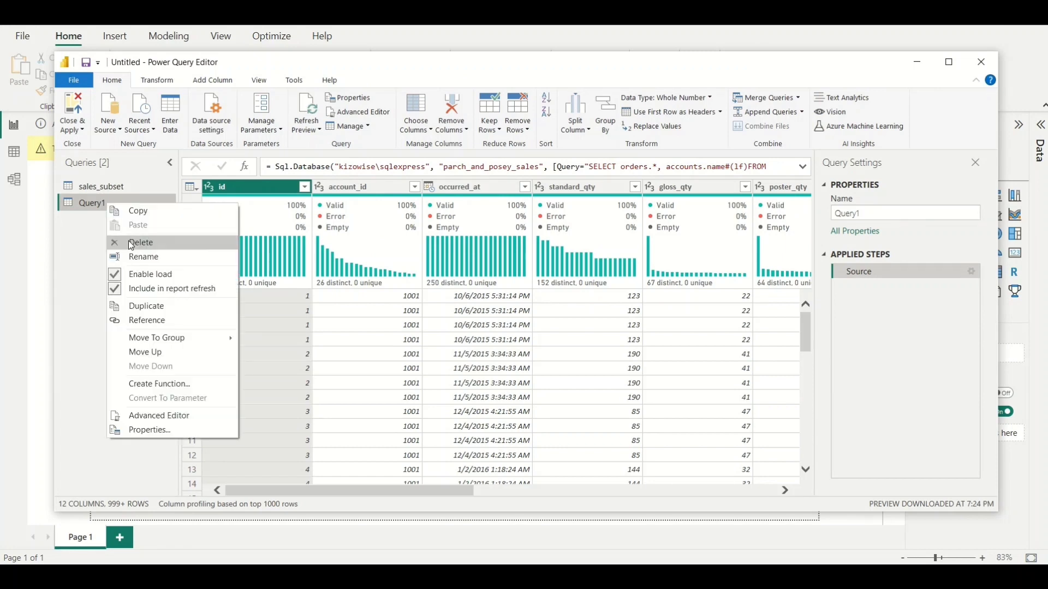
click(133, 255)
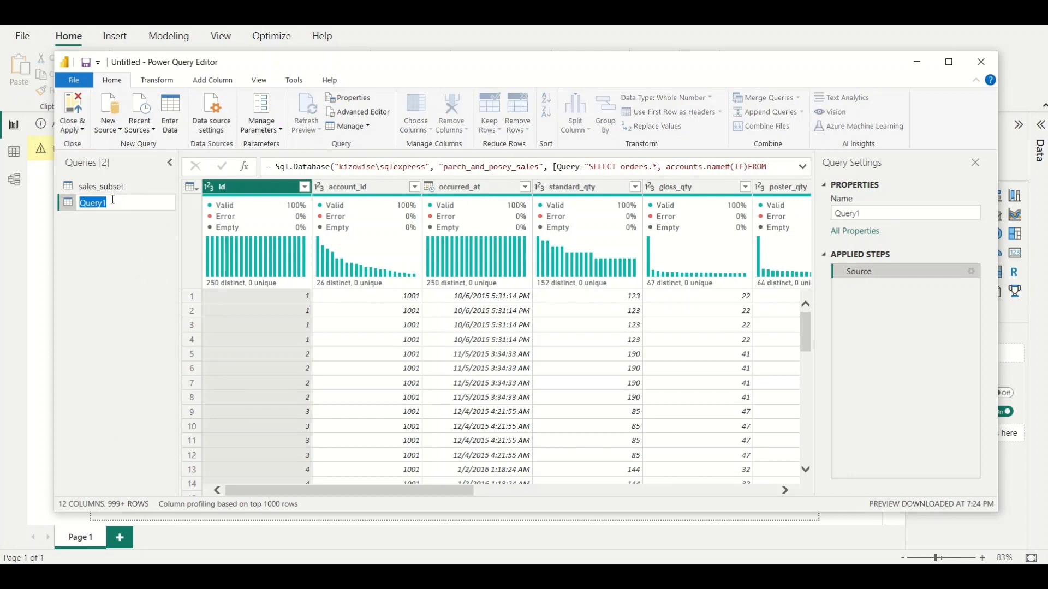
text(Sales)
key(Return)
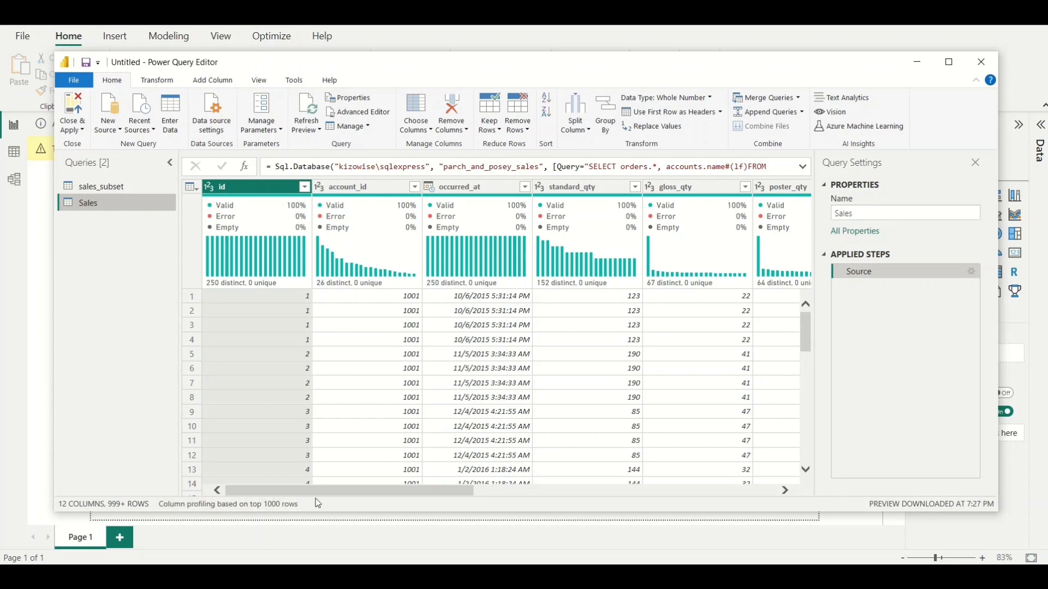
drag(315, 494, 463, 477)
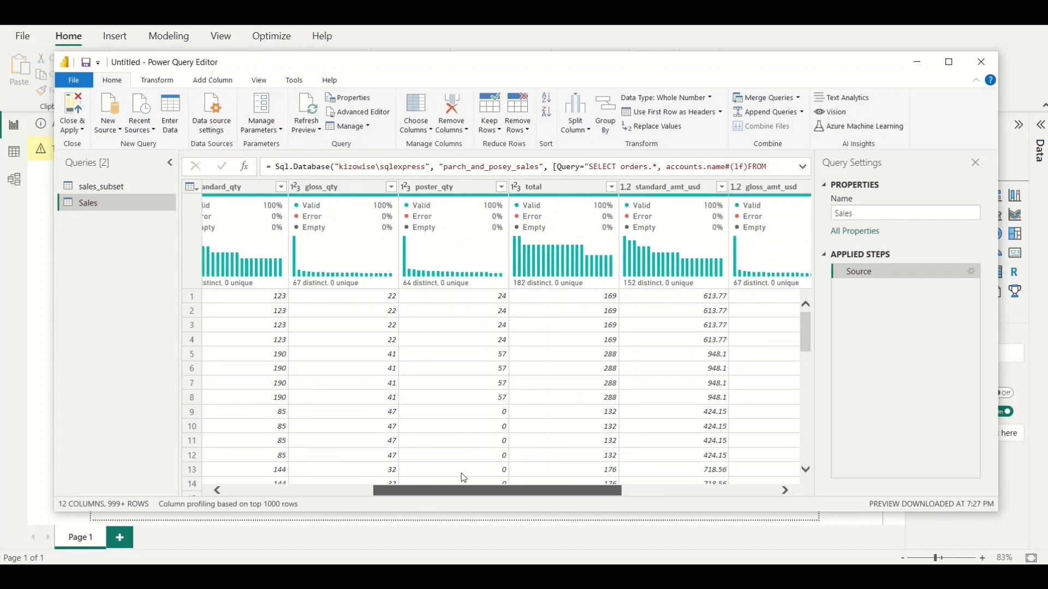
drag(462, 473, 462, 473)
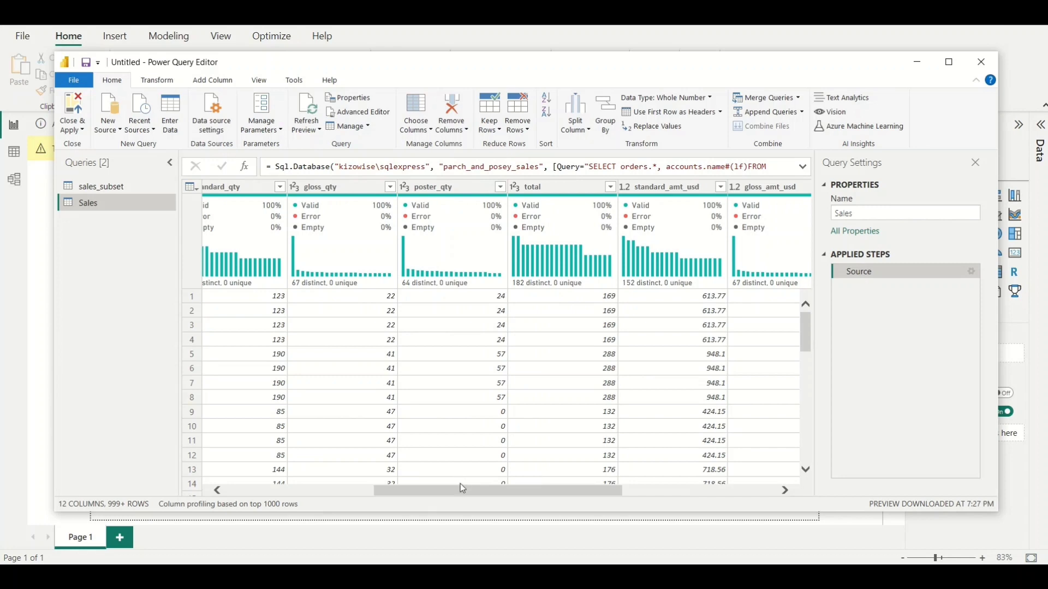
drag(457, 489, 327, 451)
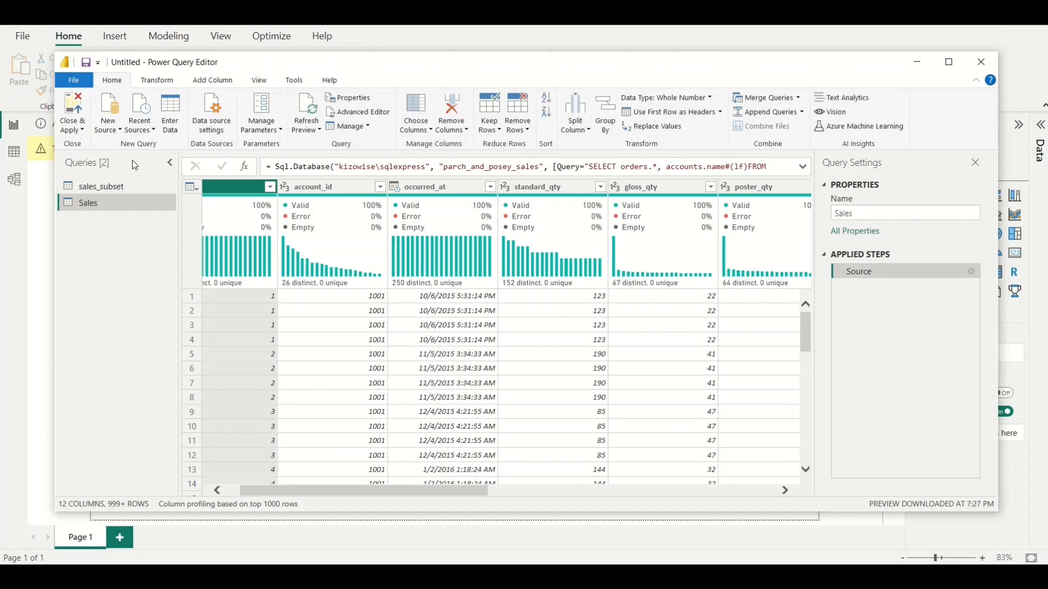
Add the nbagames JSON file from the Data Sources folder as a new data source.
click(121, 131)
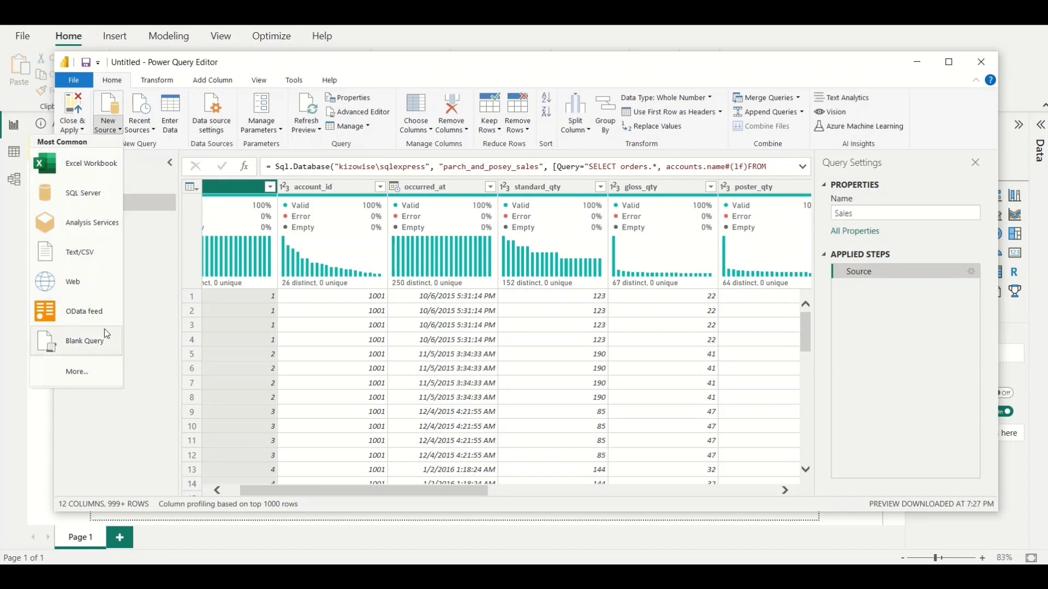
click(96, 374)
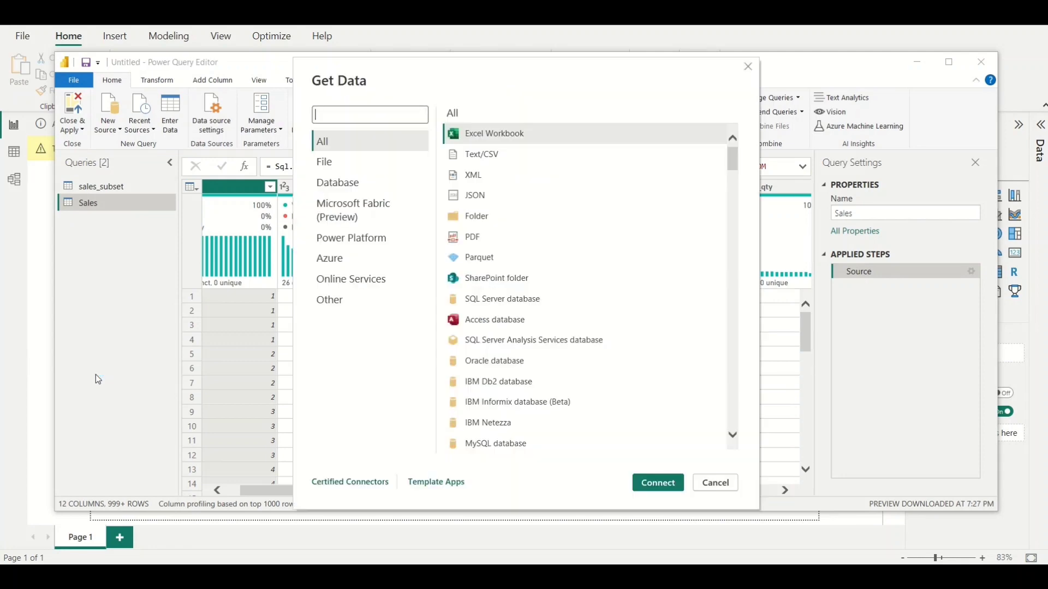
mouse_move(733, 158)
mouse_down()
mouse_move(745, 414)
mouse_move(726, 155)
mouse_up()
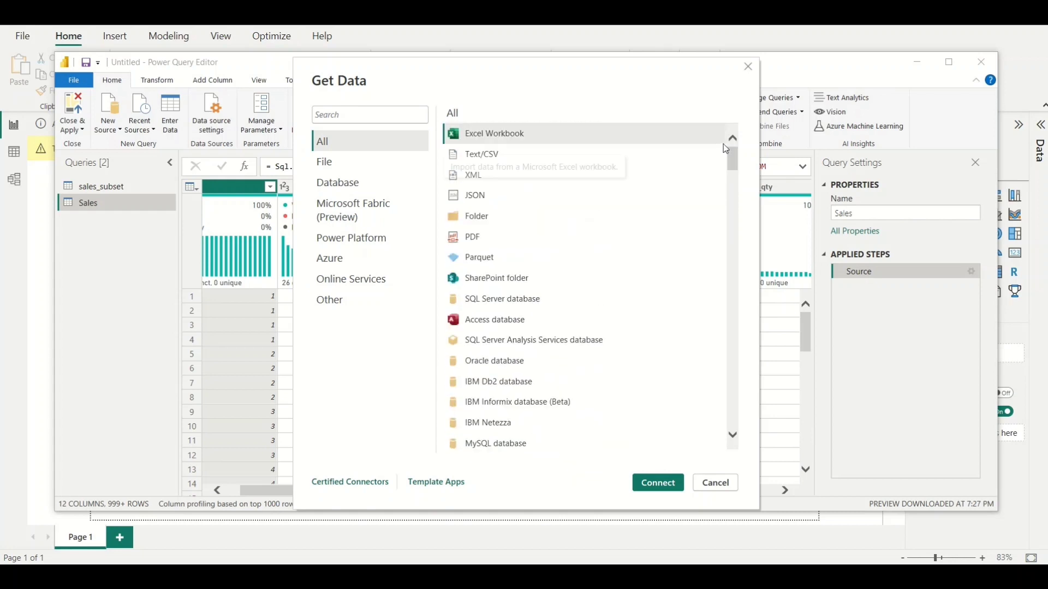
click(476, 198)
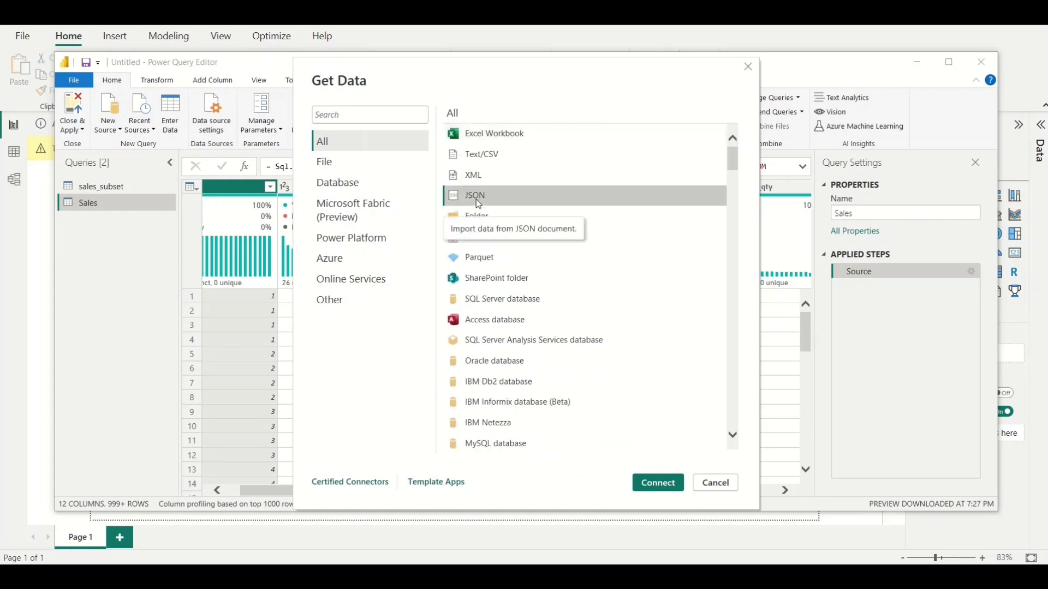
click(658, 484)
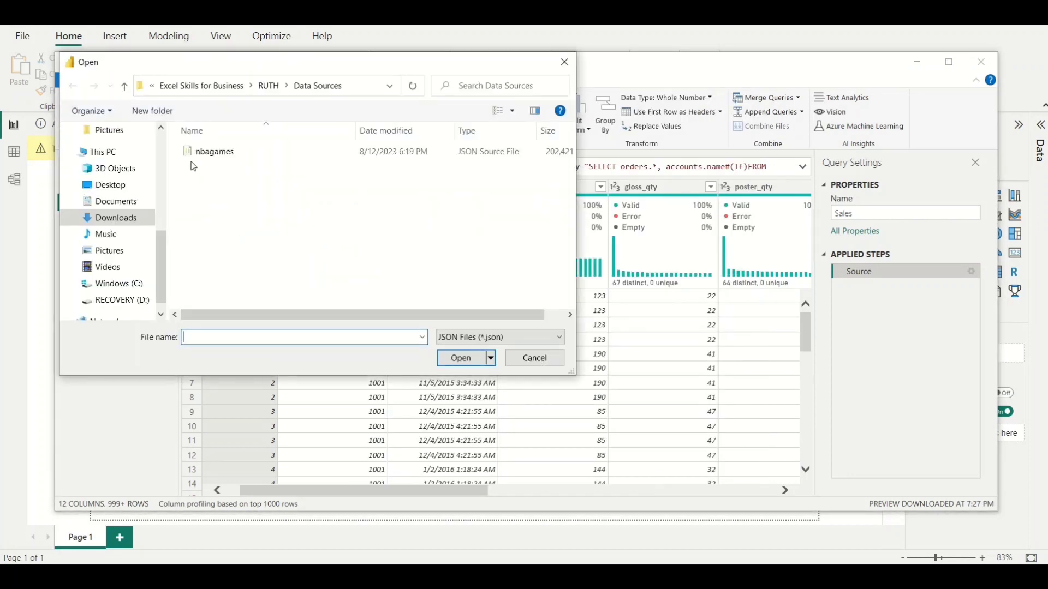
click(224, 159)
click(444, 356)
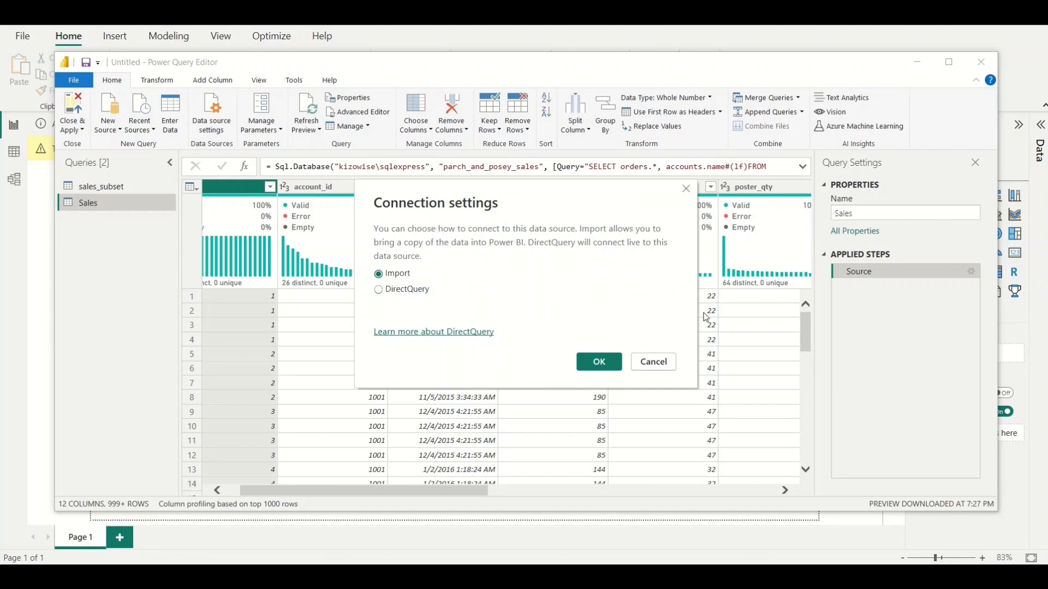
Choose DirectQuery as the connection setting for the JSON source and look across the columns of the nbagames query.
click(379, 293)
click(600, 365)
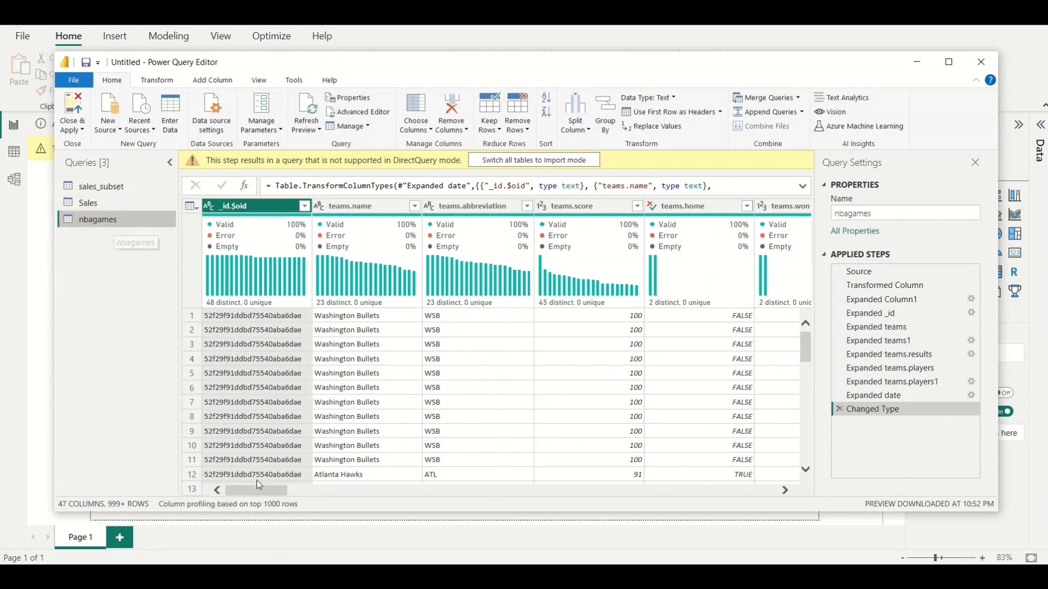
drag(252, 489, 232, 463)
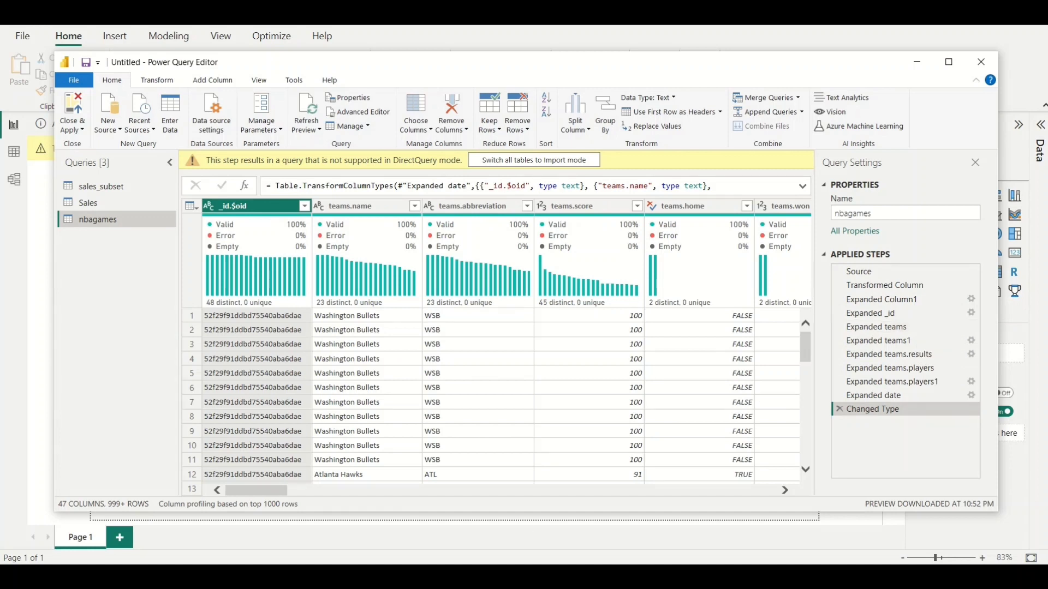
mouse_move(268, 492)
mouse_down()
mouse_move(409, 494)
mouse_move(271, 496)
mouse_up()
mouse_move(269, 493)
mouse_down()
mouse_move(302, 499)
mouse_move(252, 494)
mouse_up()
click(119, 130)
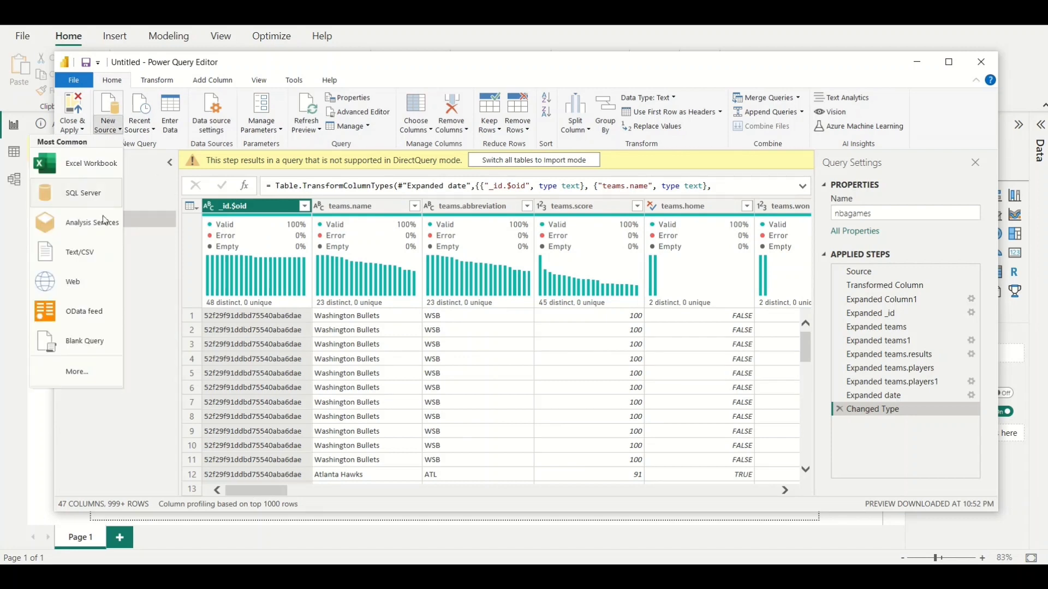
click(87, 289)
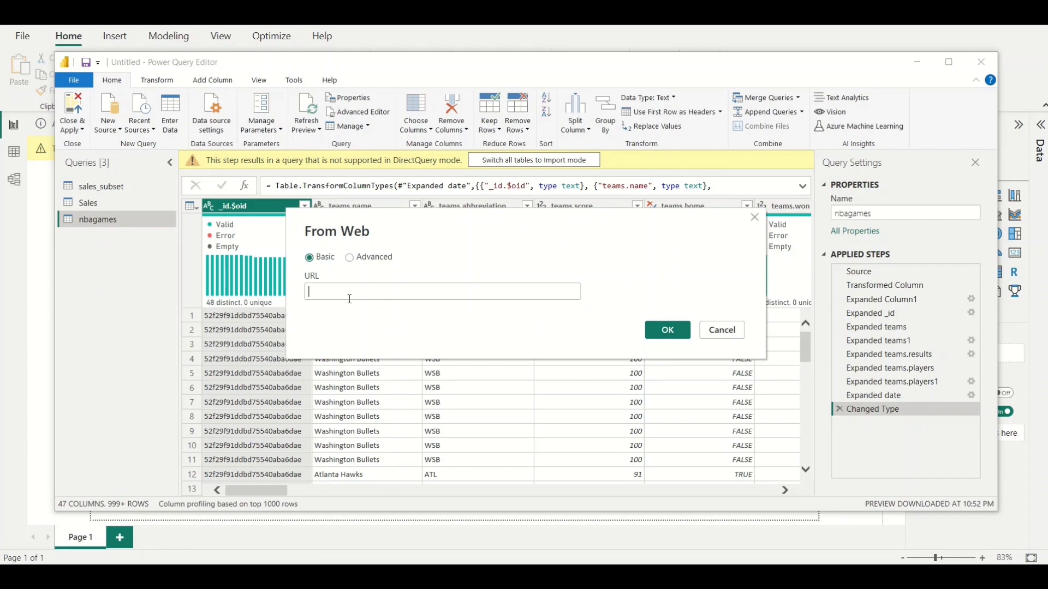
click(349, 292)
text(htt)
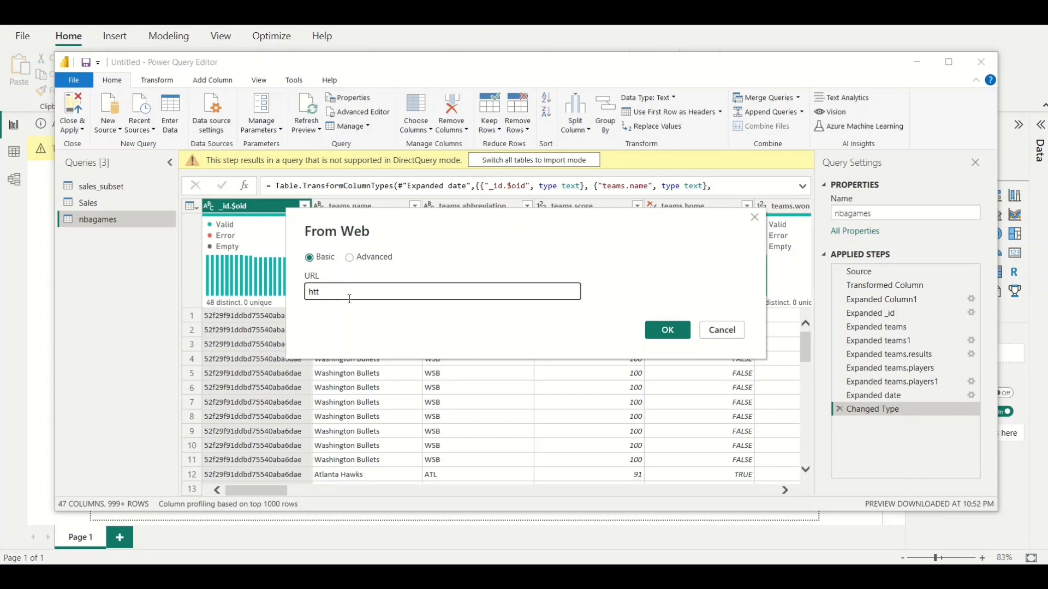
text(ps://finance.yah)
text(oo.com/cryptocu)
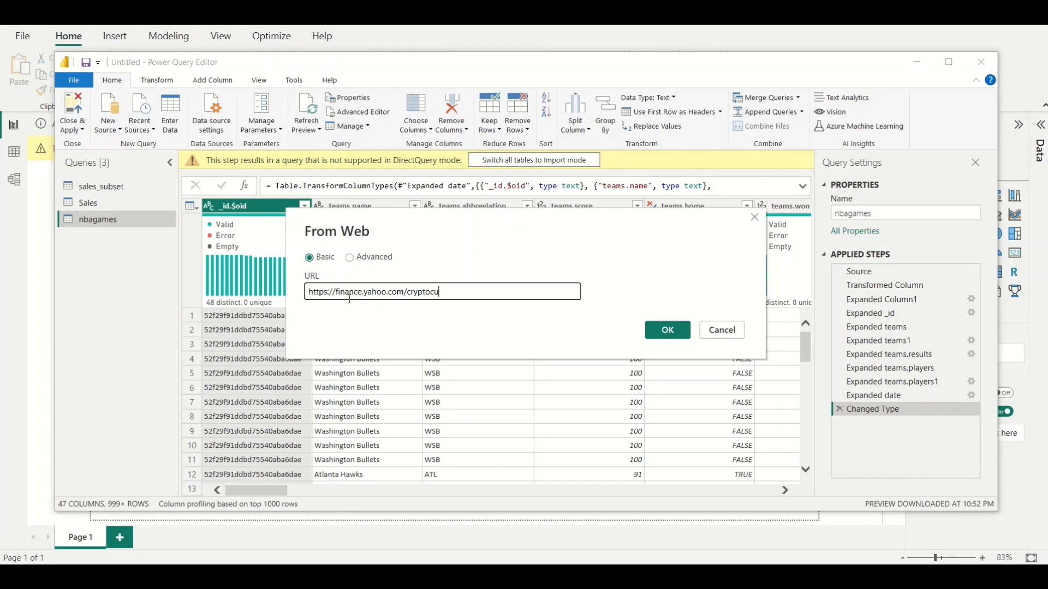
text(rrencies)
click(676, 334)
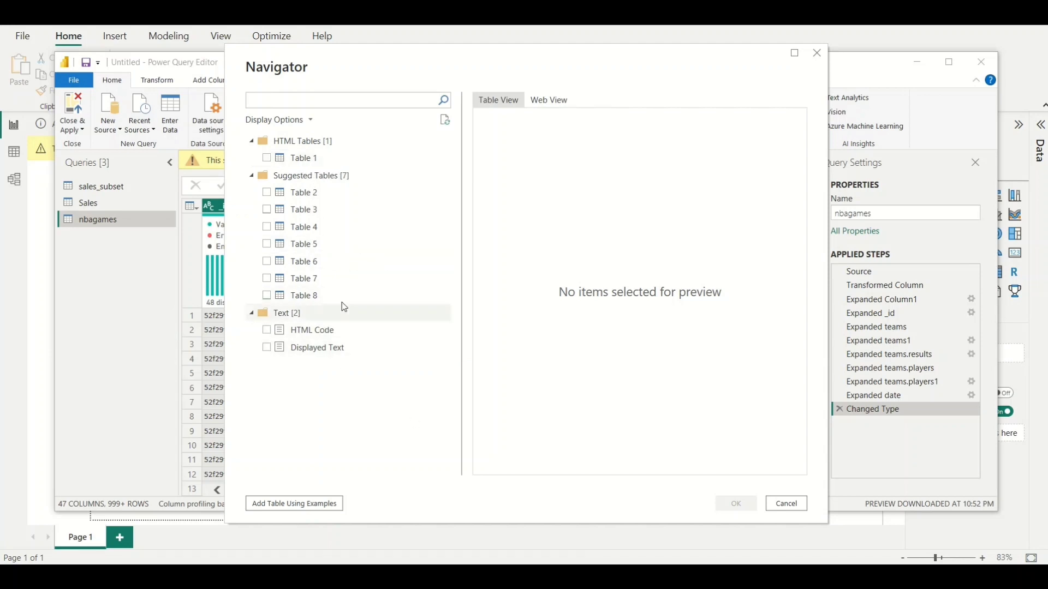
Preview the web page's tables, keep only Table 2 selected and load it as a new query.
click(268, 160)
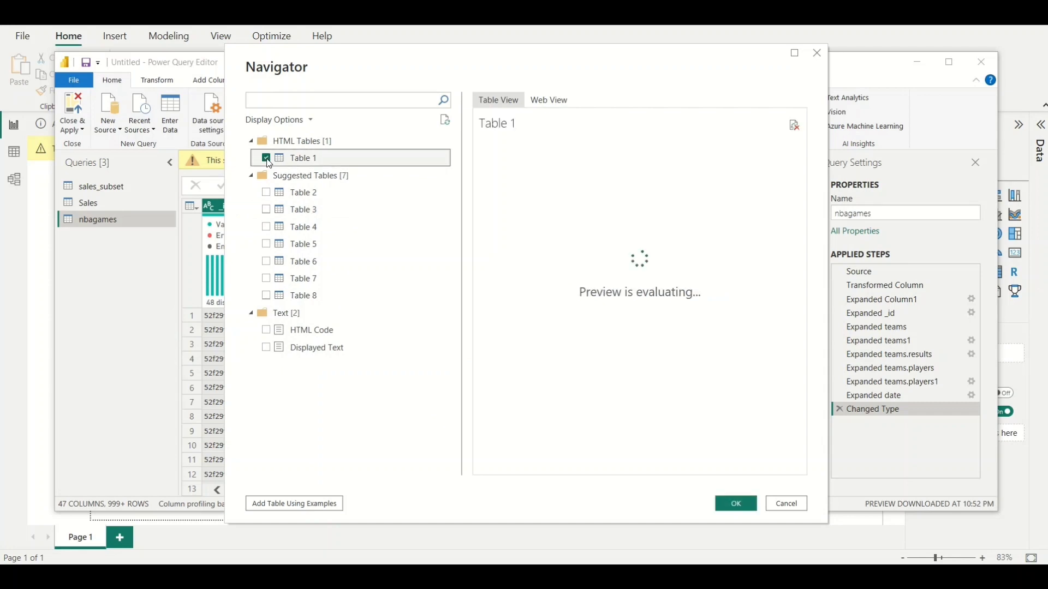
click(266, 192)
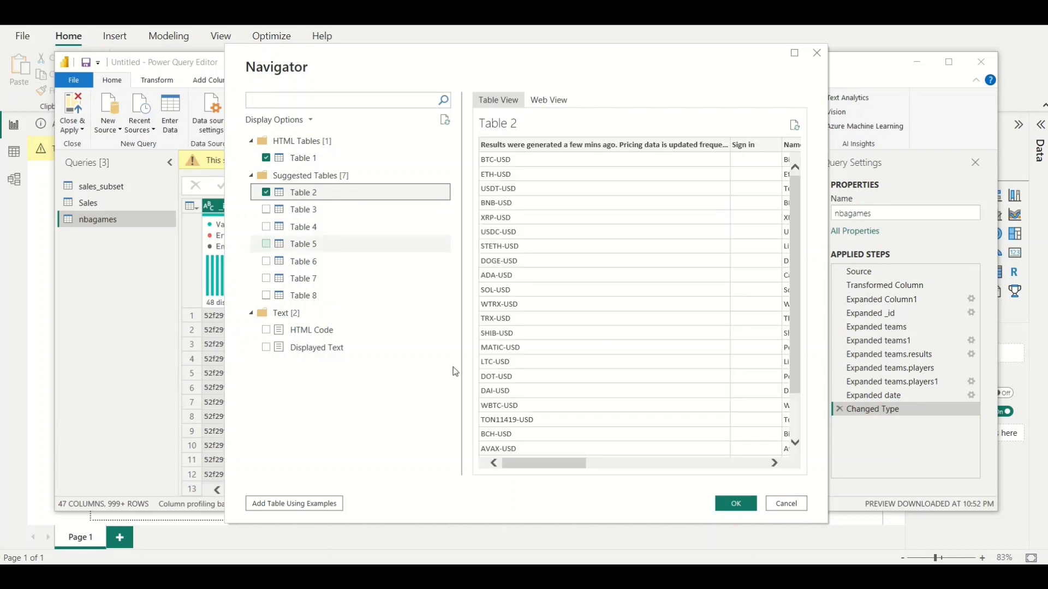
drag(557, 464, 620, 442)
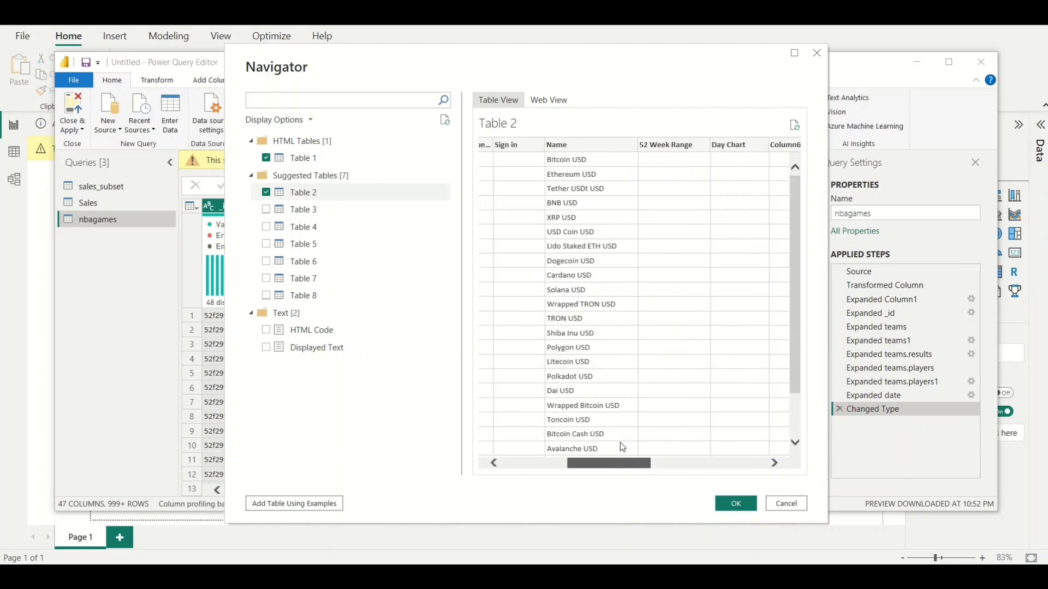
click(266, 158)
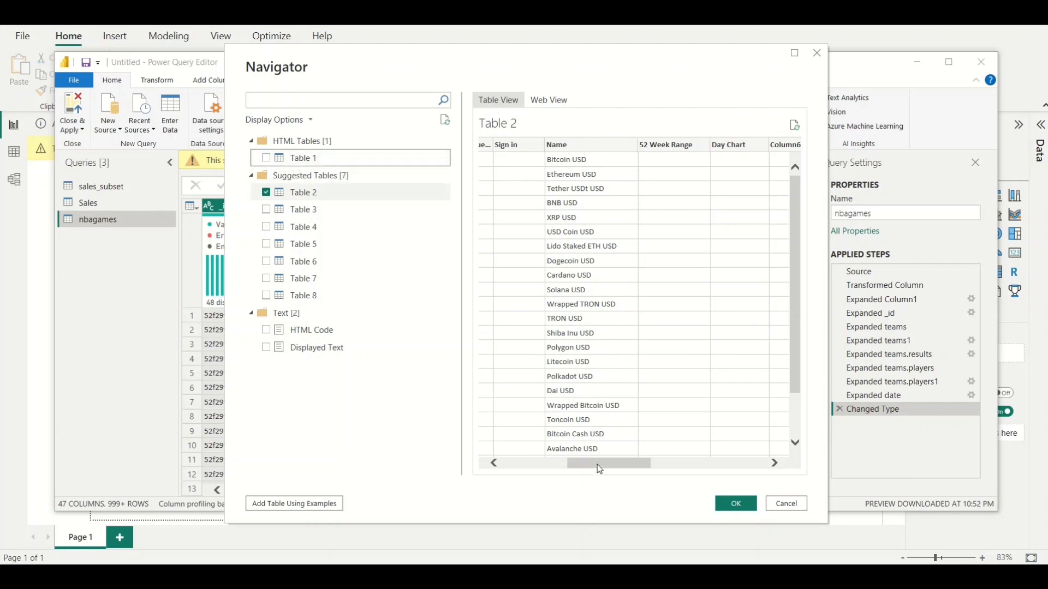
scroll(642, 466, right, 5)
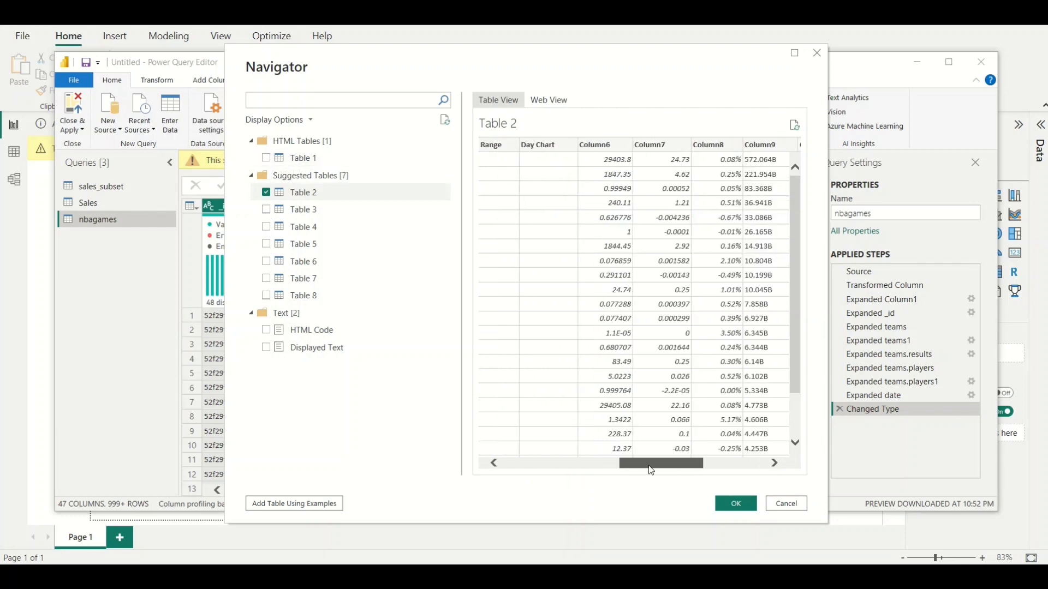
scroll(641, 465, left, 5)
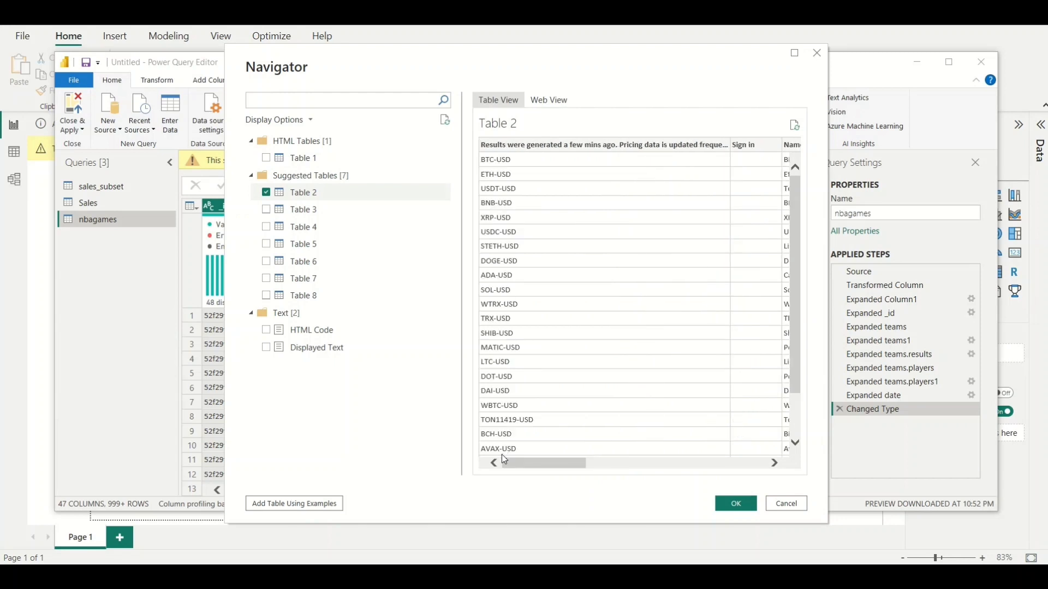
mouse_move(533, 464)
mouse_down()
mouse_move(607, 463)
mouse_move(529, 465)
mouse_move(544, 463)
mouse_up()
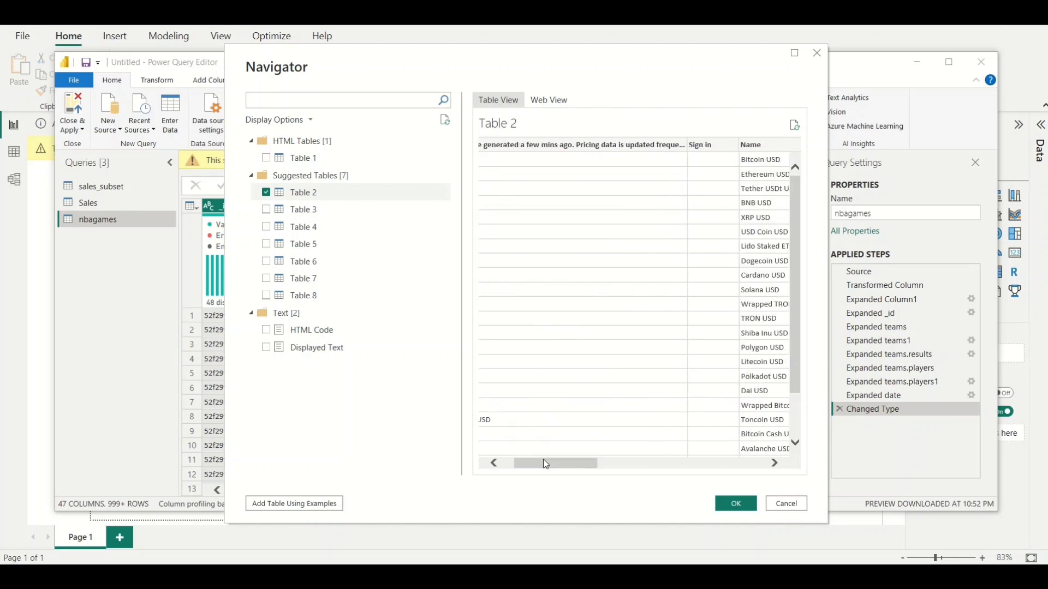
click(737, 504)
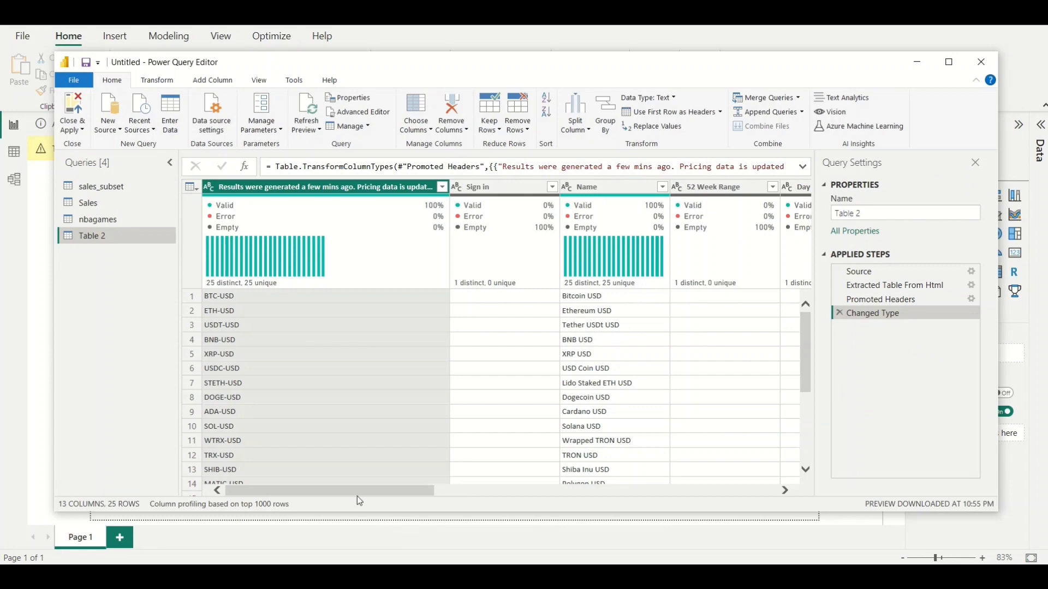
Remove the Sign in column from the Table 2 query and review the remaining columns.
drag(357, 496, 244, 449)
mouse_move(805, 337)
mouse_down()
mouse_move(818, 463)
mouse_move(806, 327)
mouse_up()
right_click(496, 187)
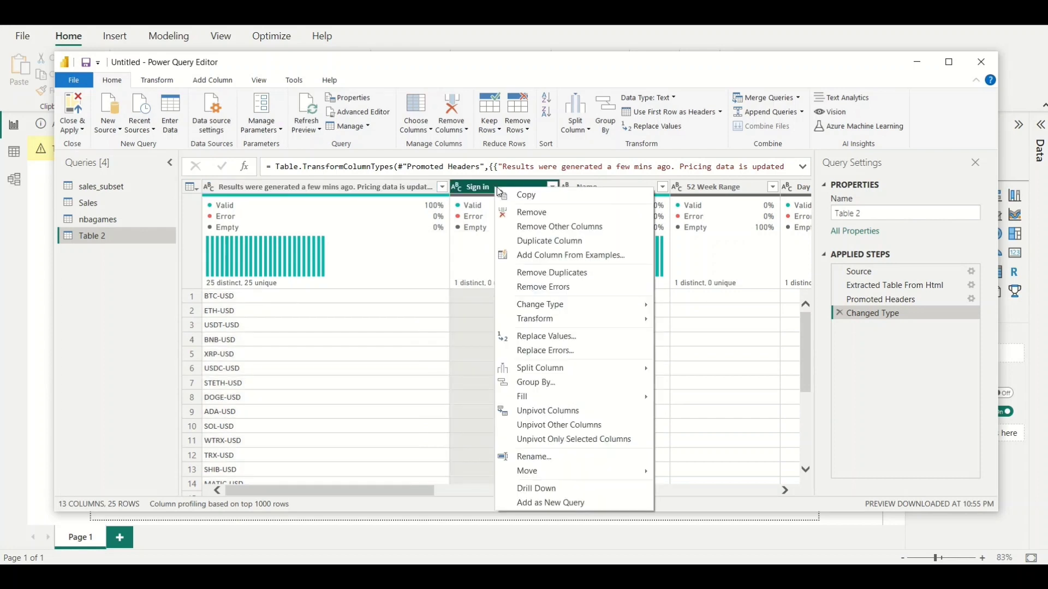
click(529, 220)
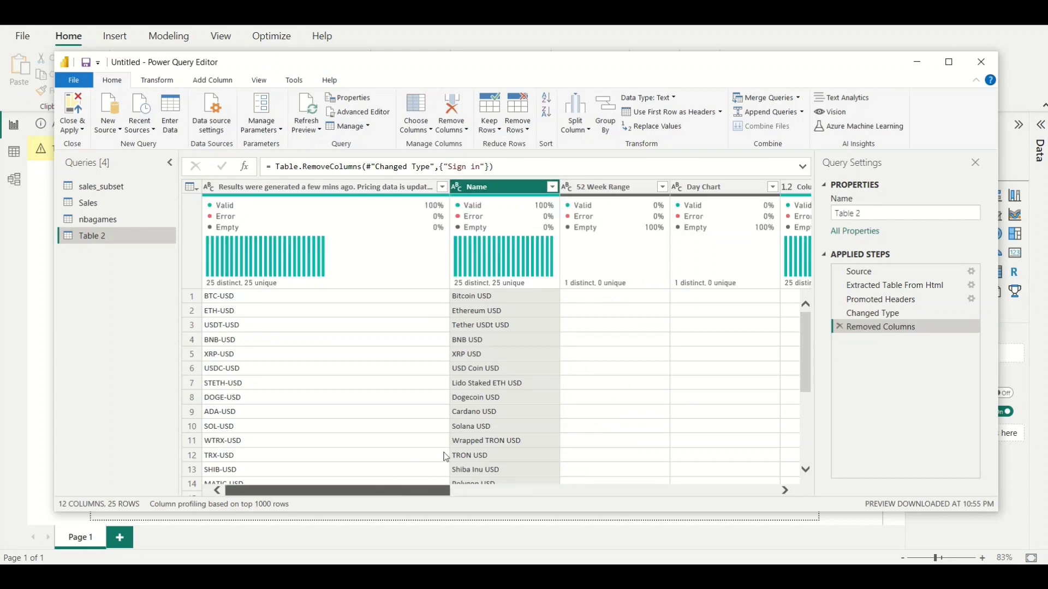
scroll(446, 458, right, 10)
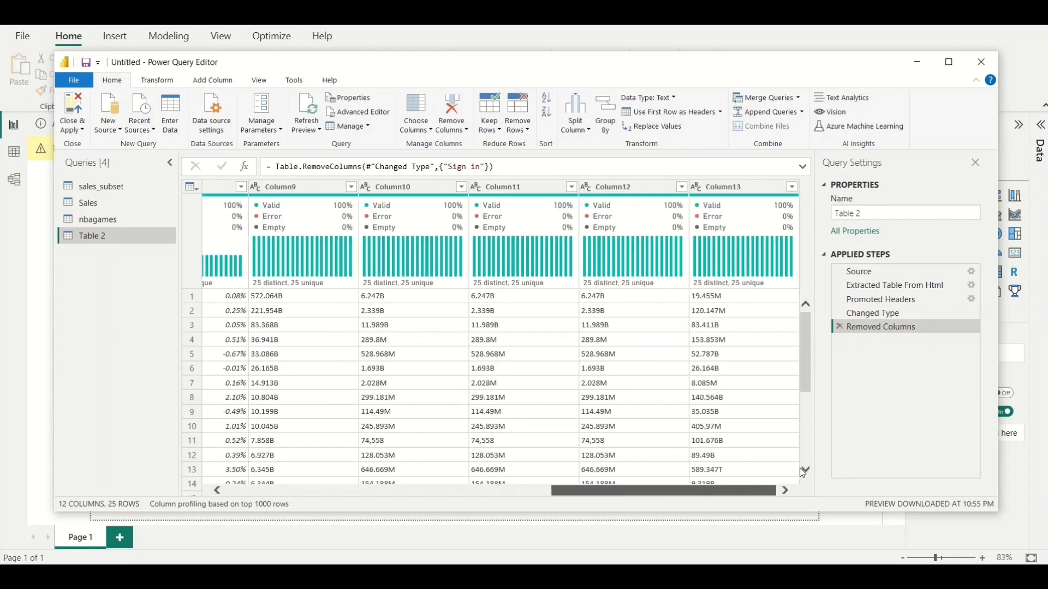
drag(671, 490, 342, 483)
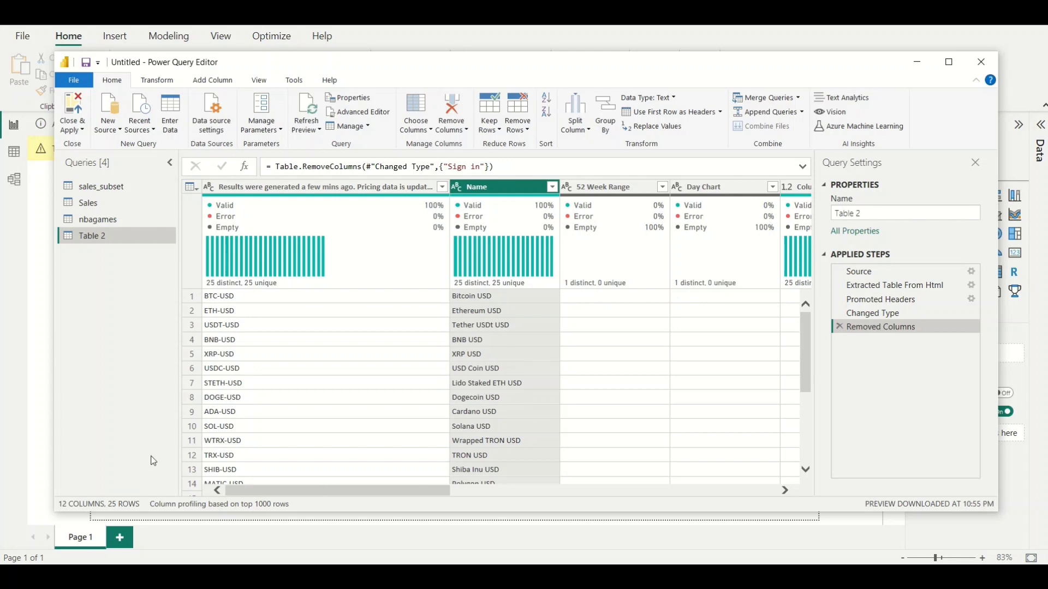
click(115, 129)
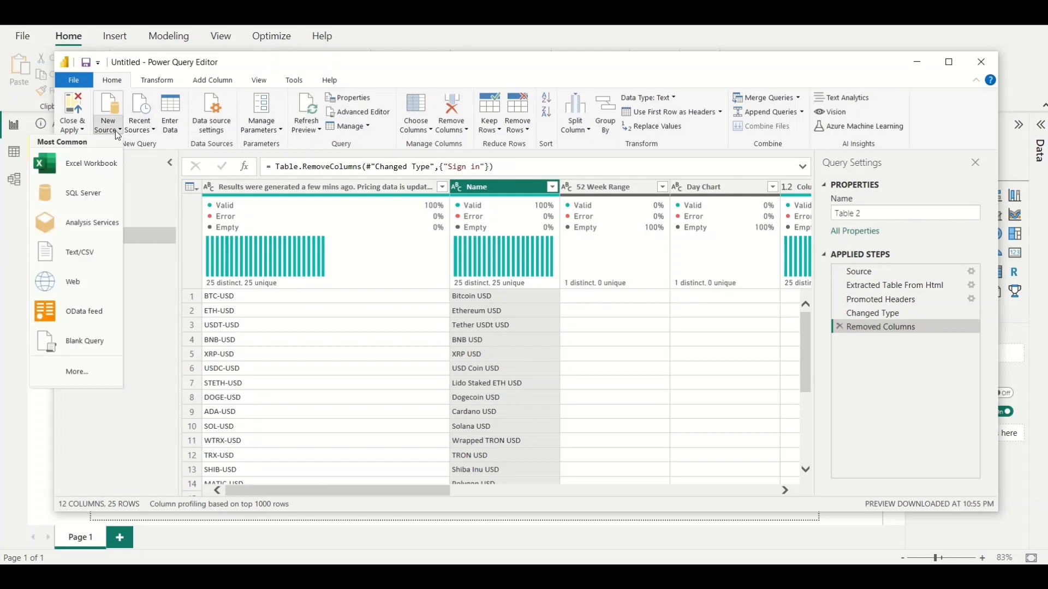
click(144, 348)
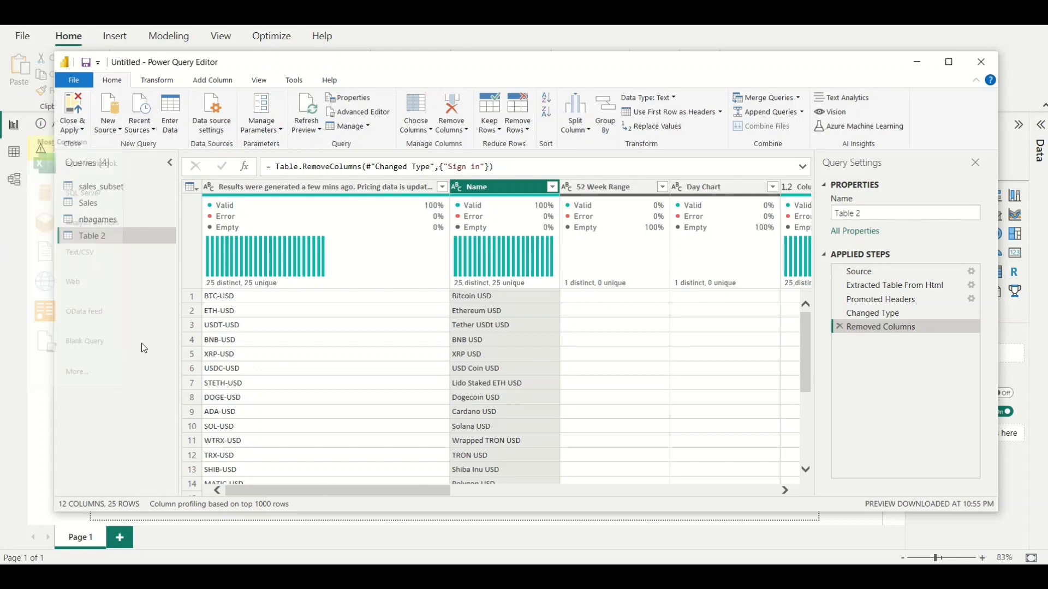